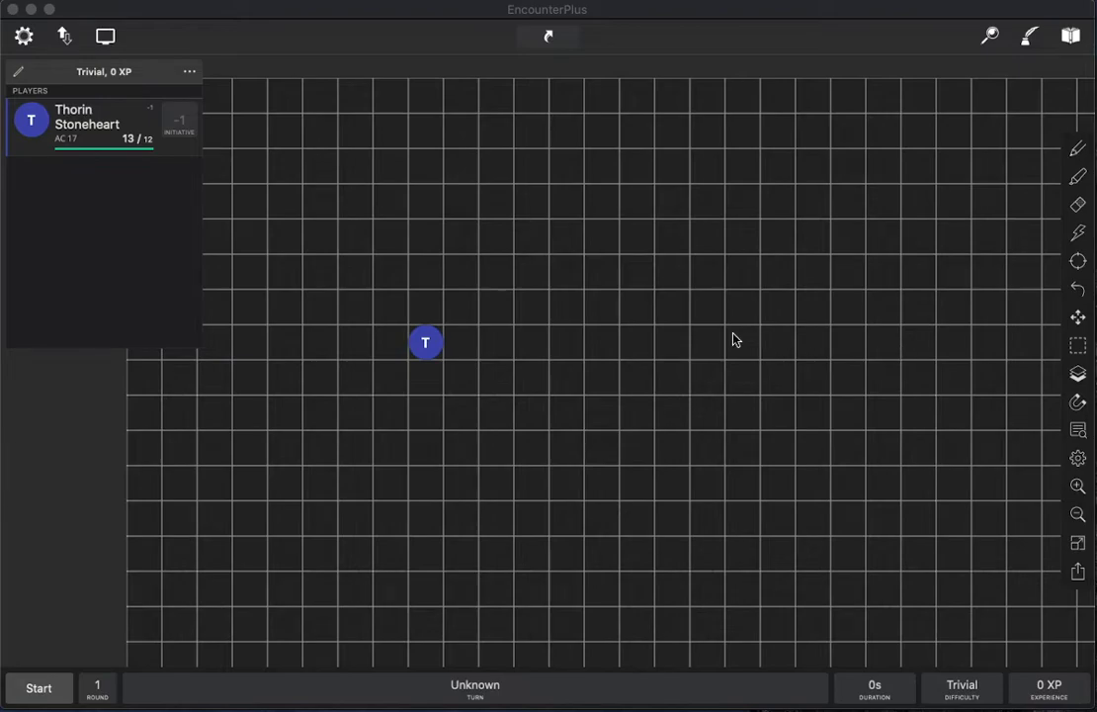
# - Open the EncounterPlus Library listing Campaigns, Modules, Packs and the compendium
pyautogui.click(761, 328)
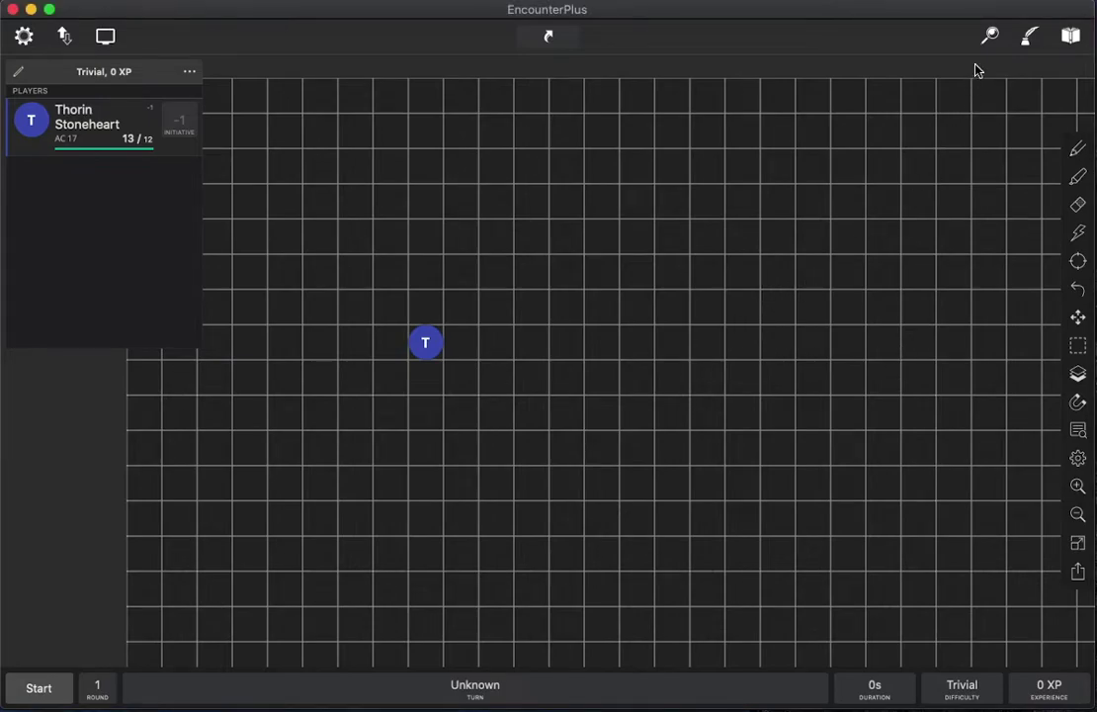
pyautogui.click(989, 35)
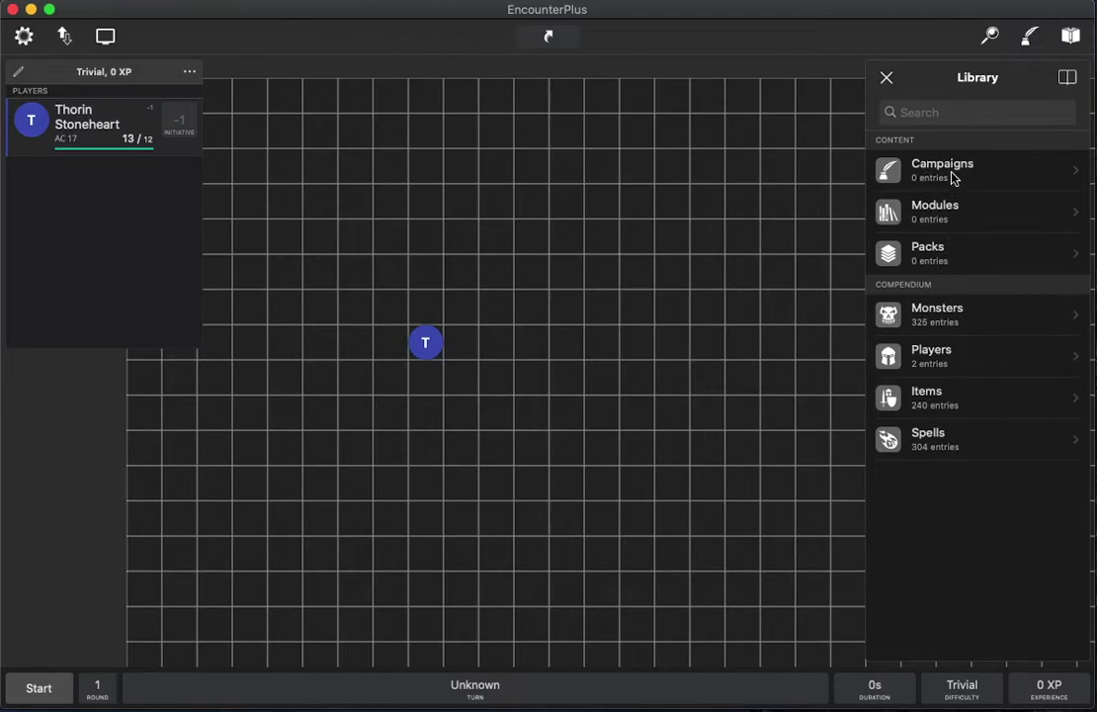
# - Create a new campaign named 'Dragons!' described as 'Fight the dragons of the world!'
pyautogui.click(953, 176)
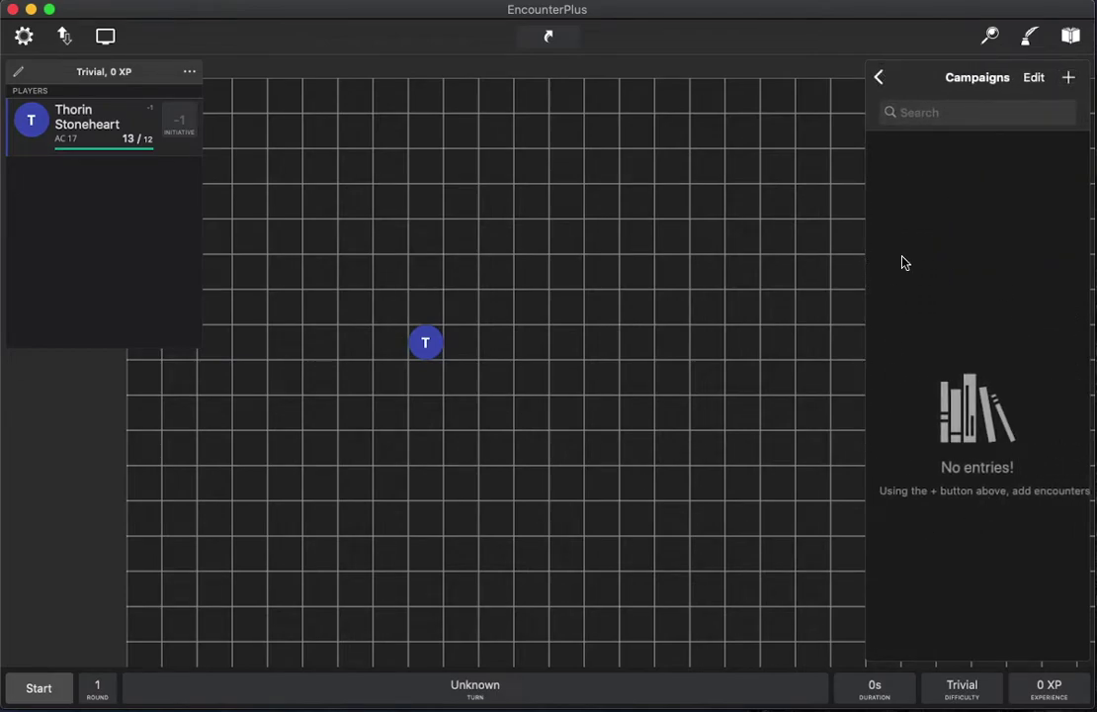
pyautogui.click(1067, 78)
pyautogui.click(497, 206)
pyautogui.moveTo(497, 205); pyautogui.dragTo(322, 193)
pyautogui.write('Dragons!')
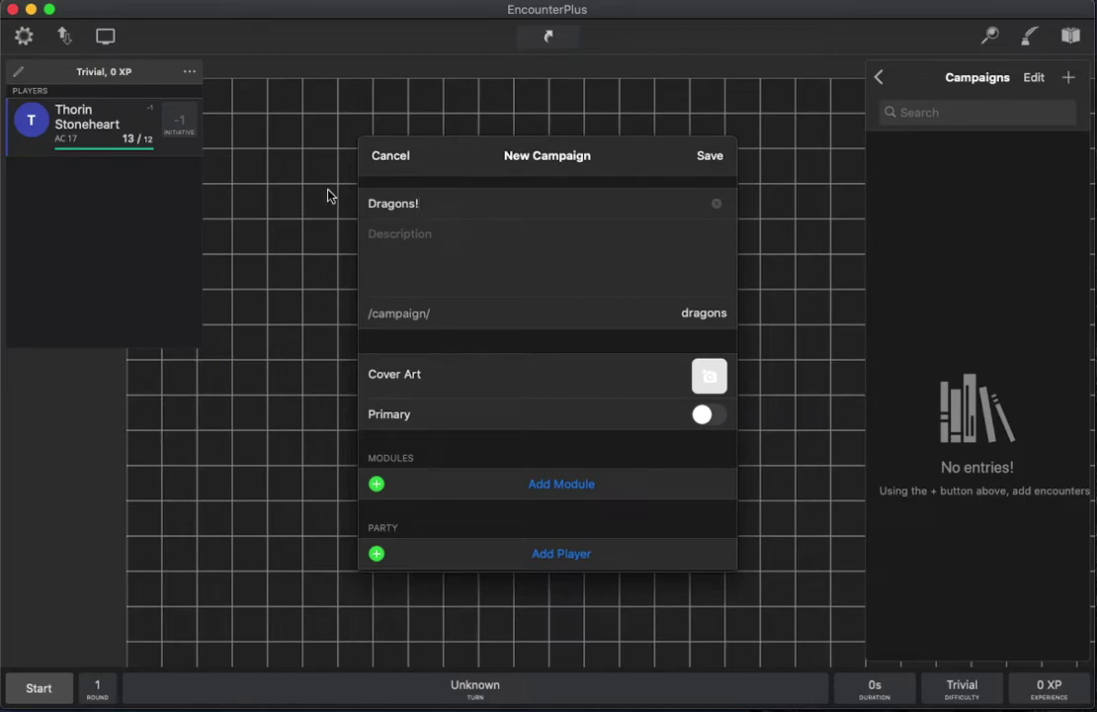
pyautogui.click(448, 247)
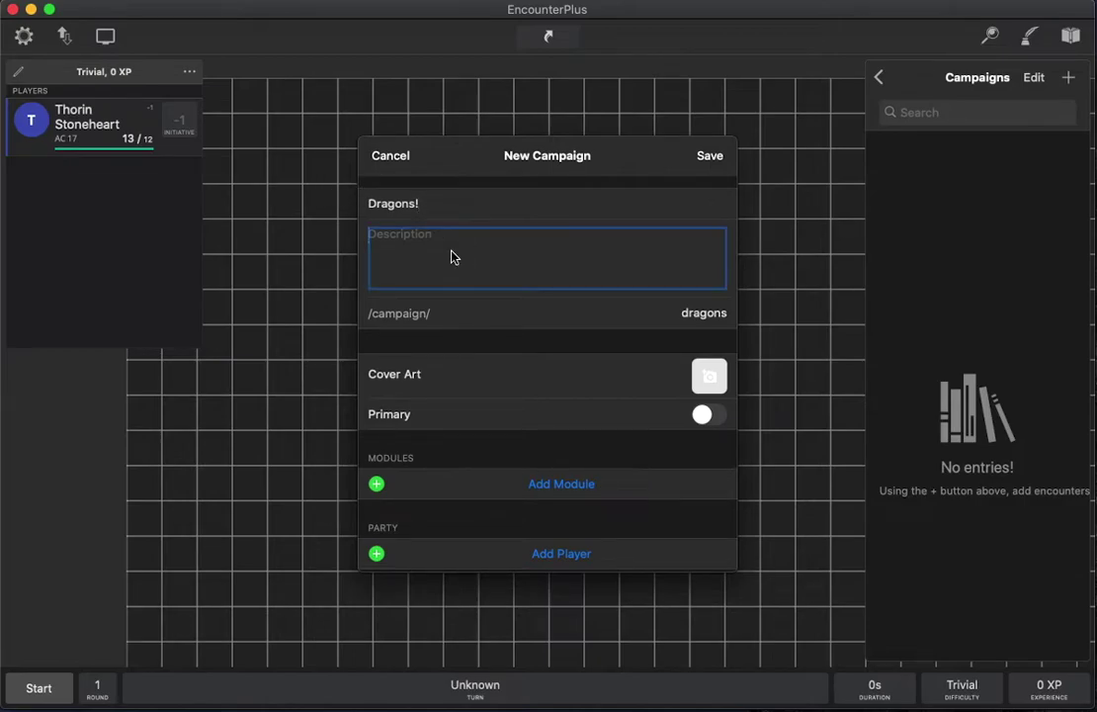
pyautogui.write('Fight the dragons of the world')
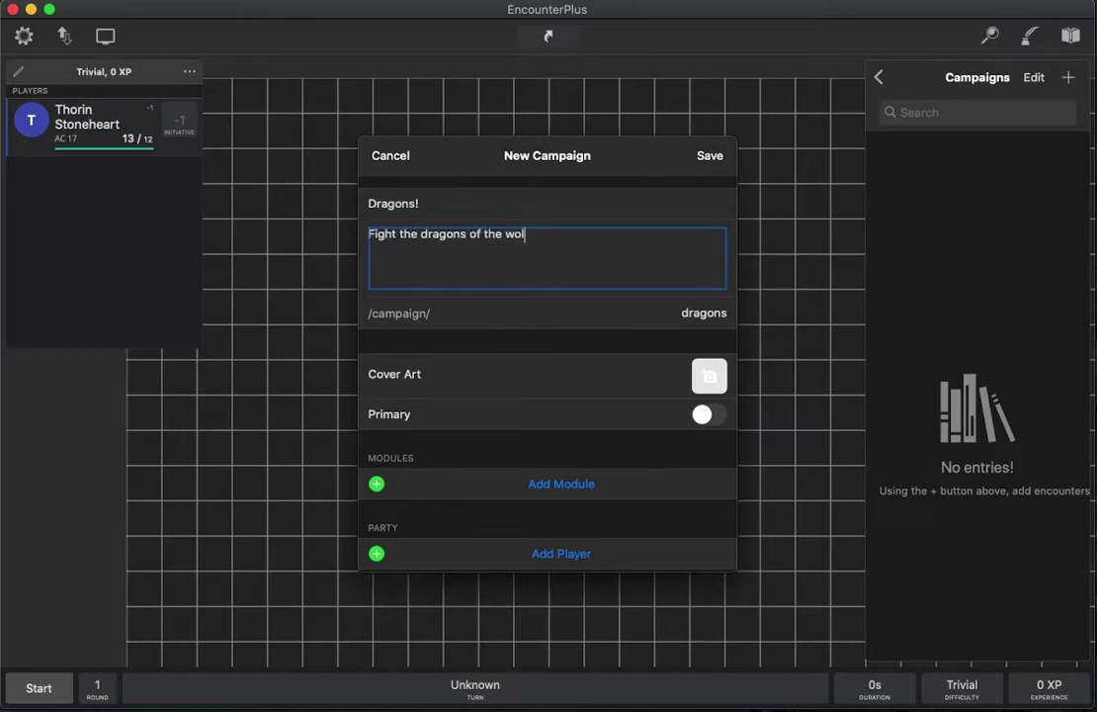
pyautogui.write('!')
# - Set the dragon image as cover art, make the campaign primary, and save
pyautogui.click(708, 375)
pyautogui.click(848, 409)
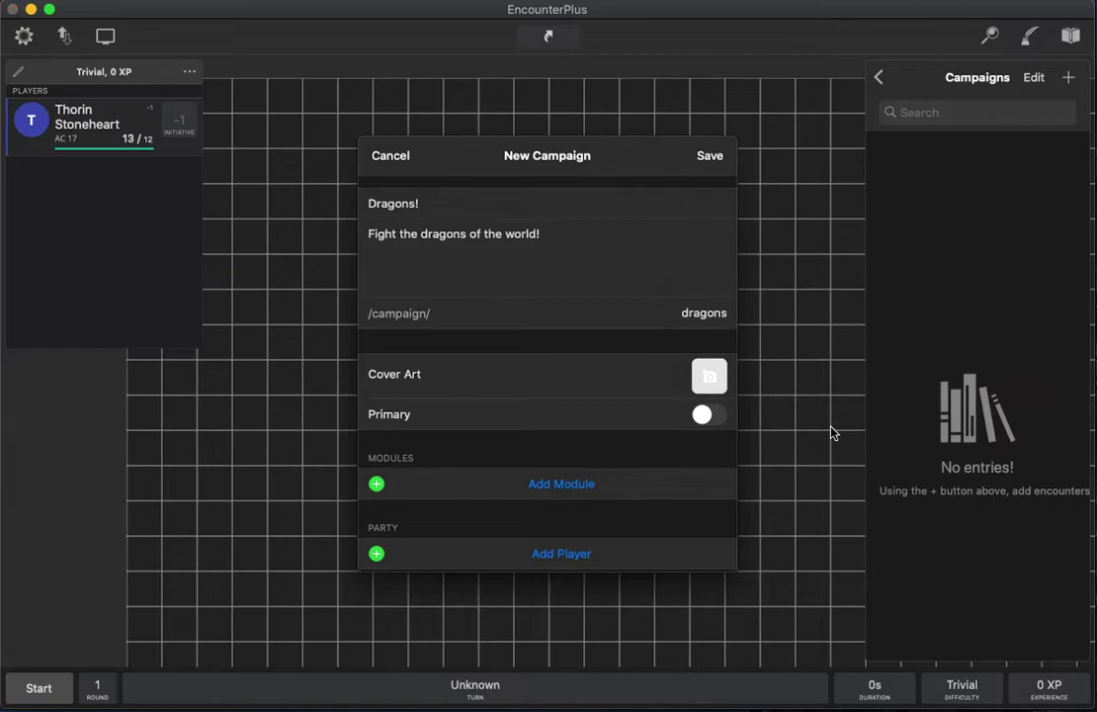
pyautogui.click(494, 66)
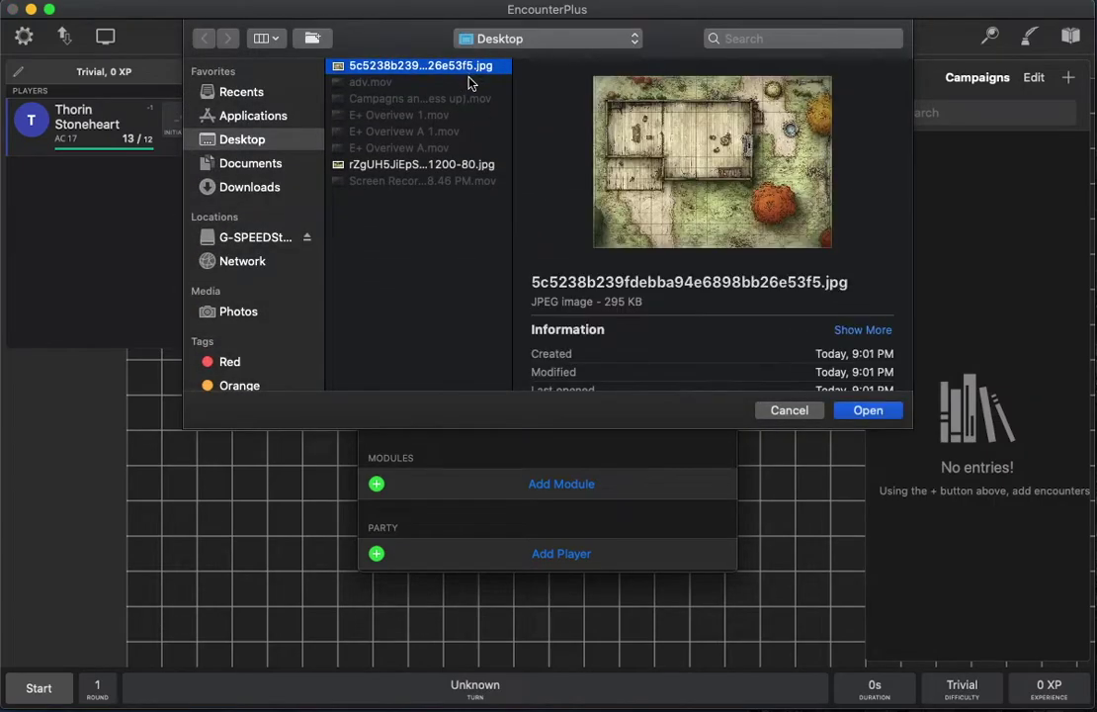
pyautogui.click(428, 168)
pyautogui.click(865, 411)
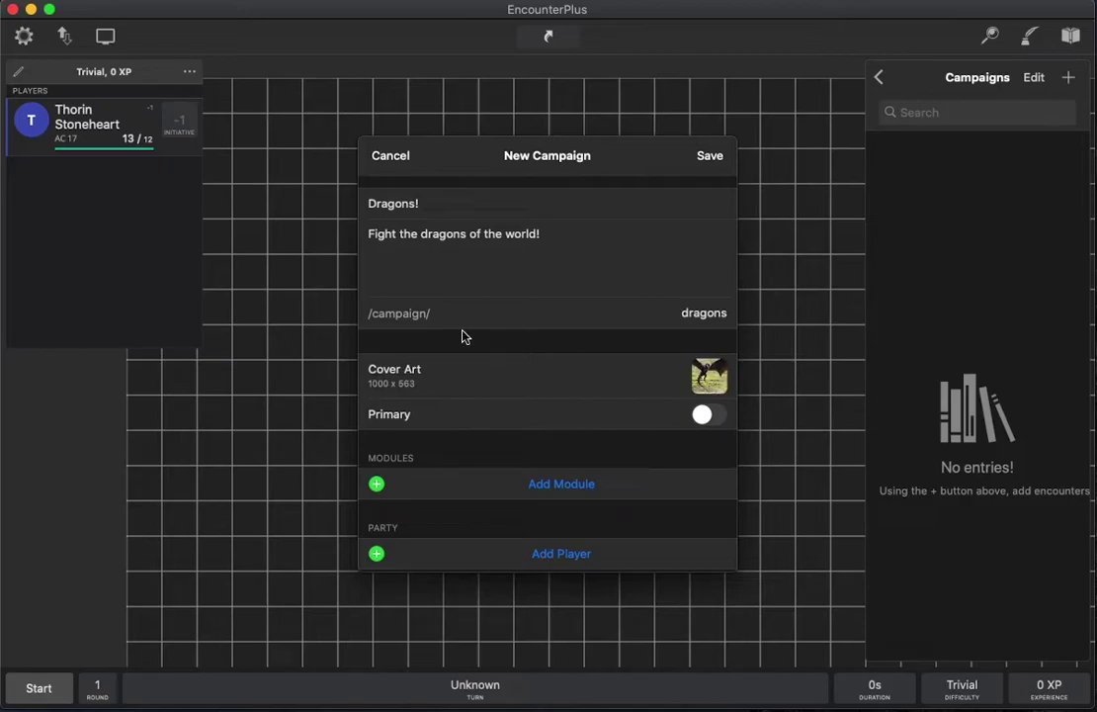
pyautogui.scroll(-1, 538, 384)
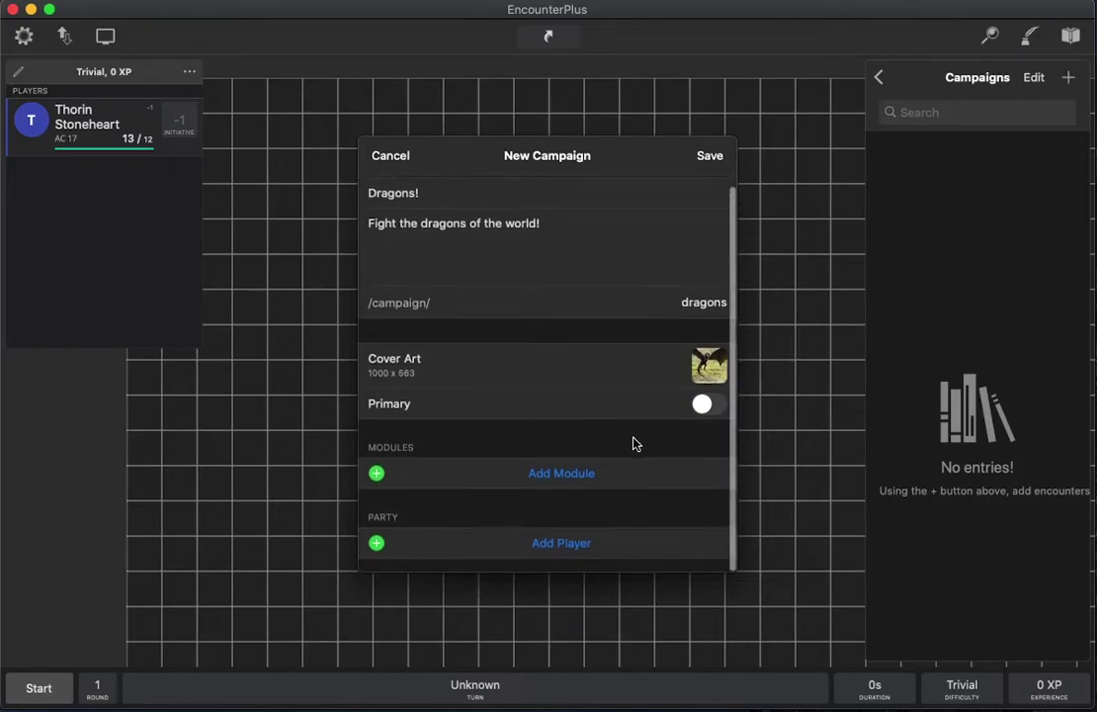
pyautogui.click(701, 411)
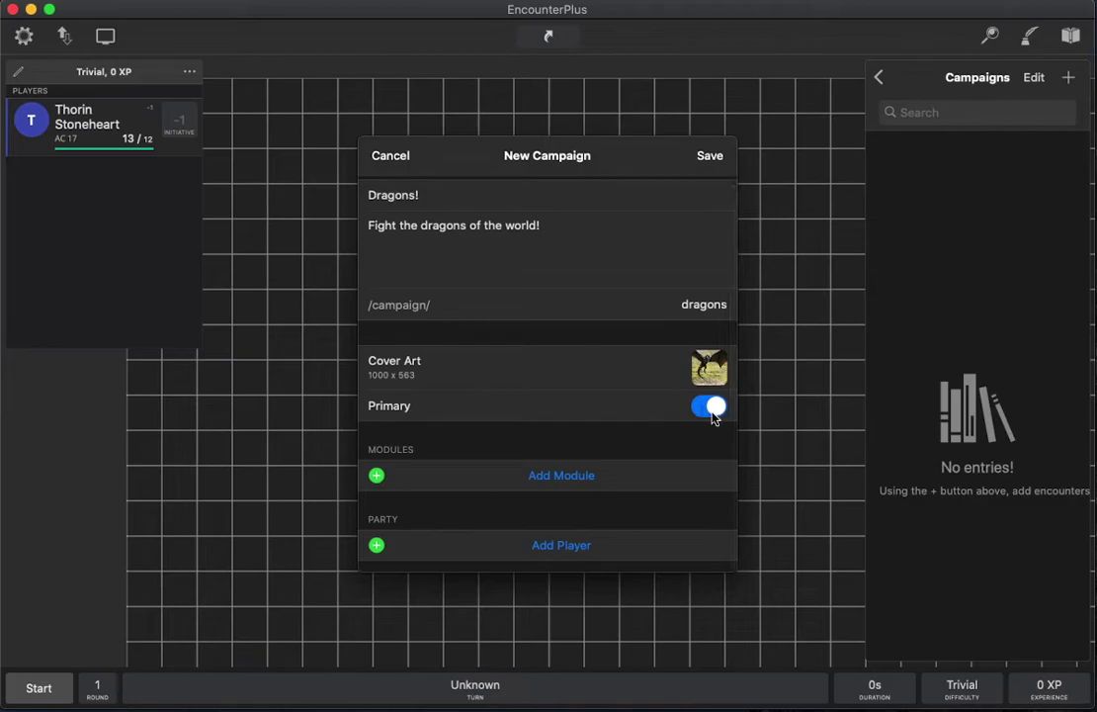
pyautogui.click(713, 158)
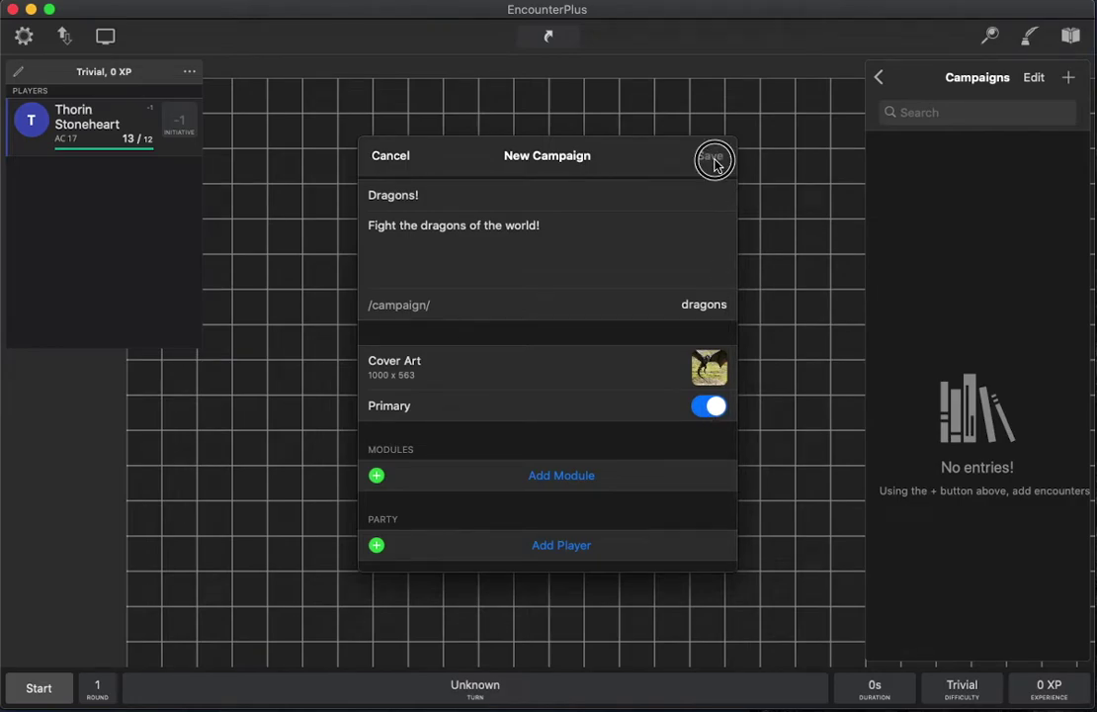
# - Confirm saving Dragons! and check it appears in the Library's campaigns list
pyautogui.click(989, 38)
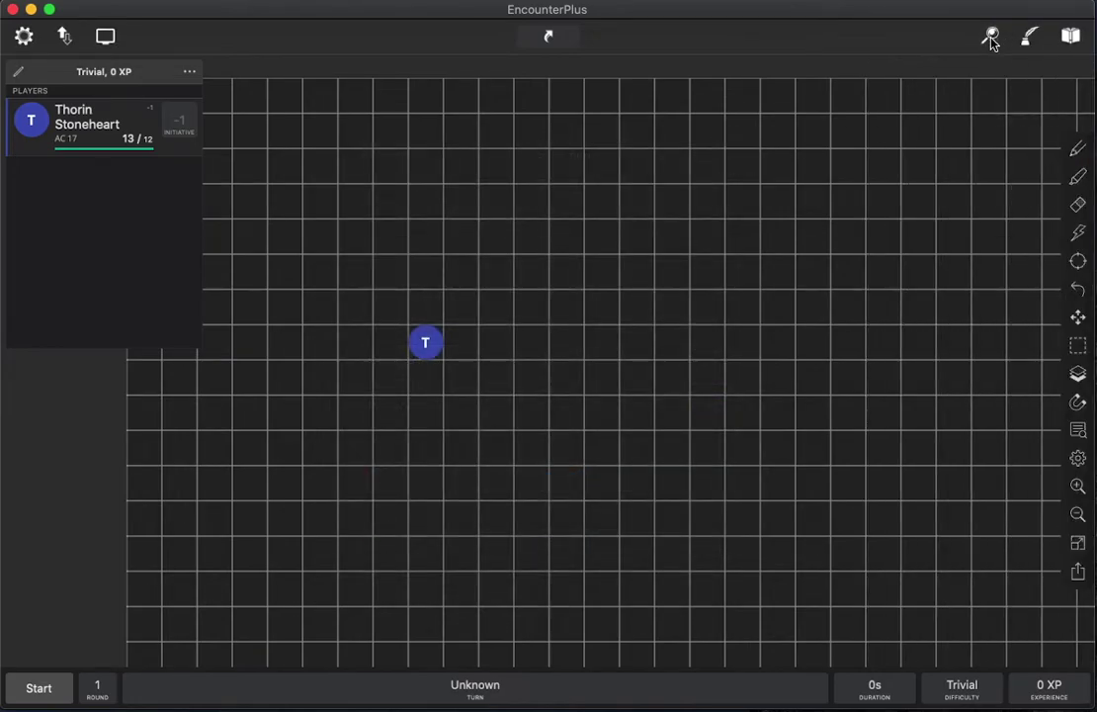
pyautogui.click(991, 40)
pyautogui.click(963, 166)
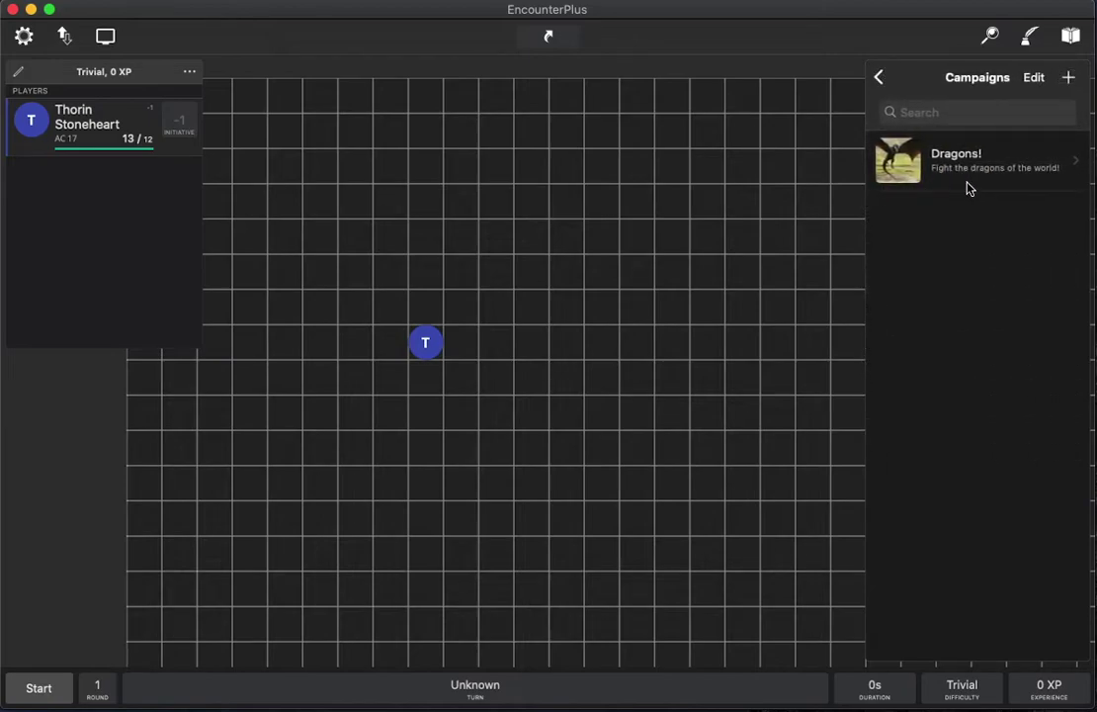
pyautogui.click(879, 77)
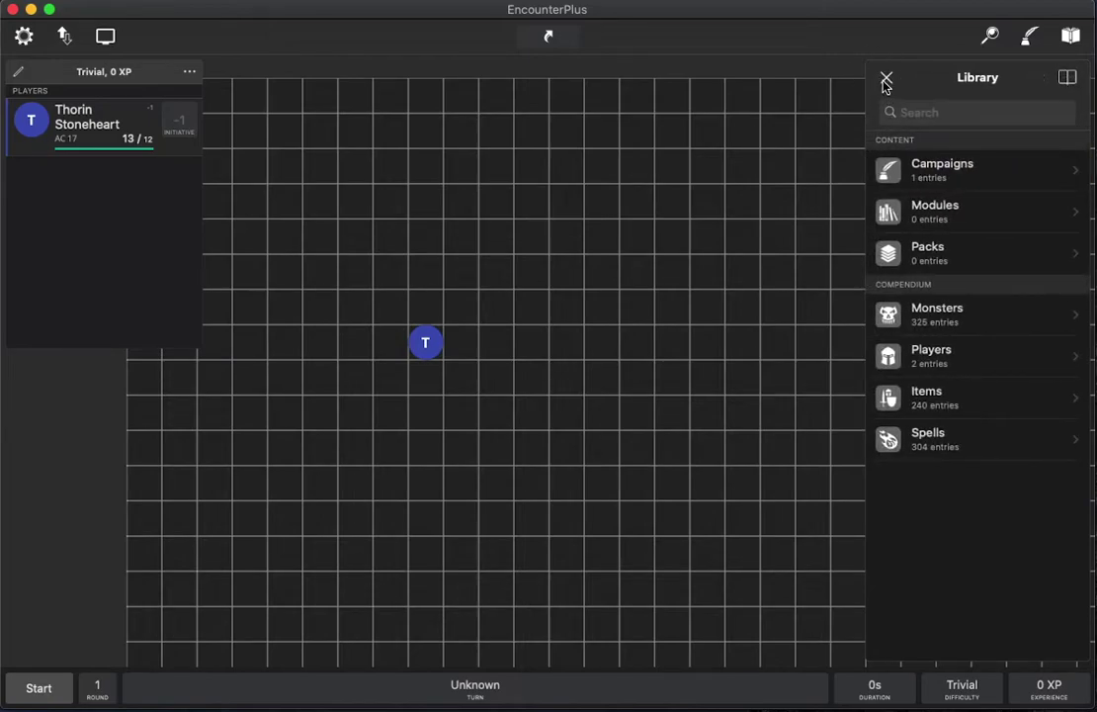
pyautogui.click(886, 81)
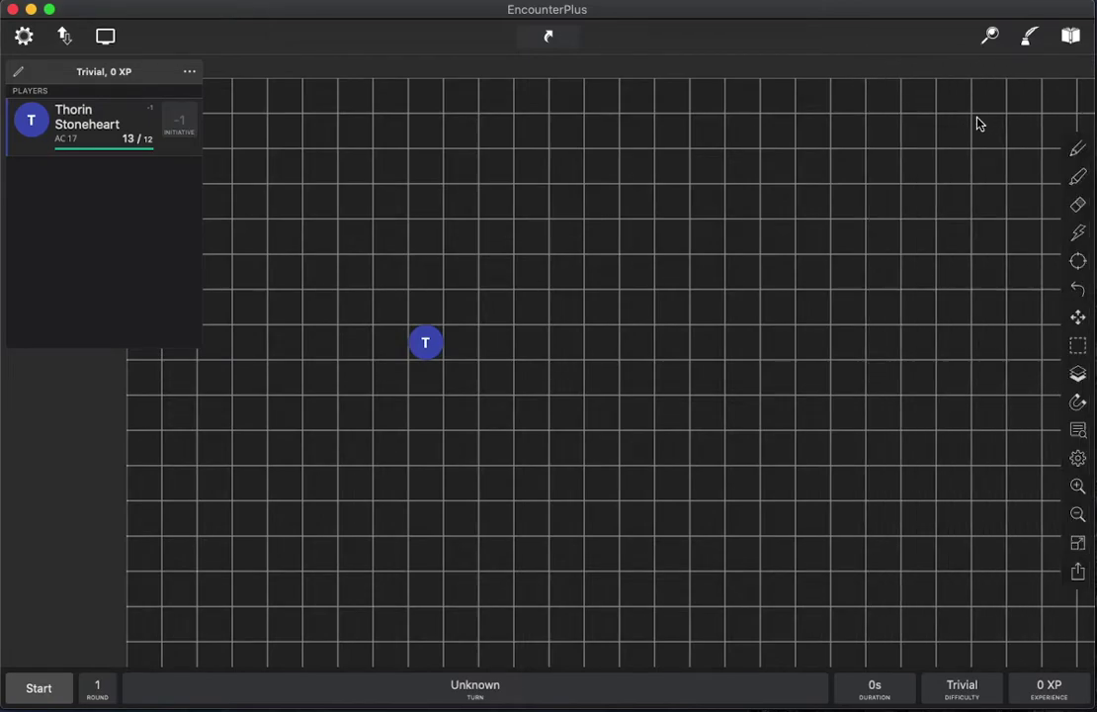
# - Open the Dragons! campaign page in the sidebar, showing its dragon cover art
pyautogui.click(989, 36)
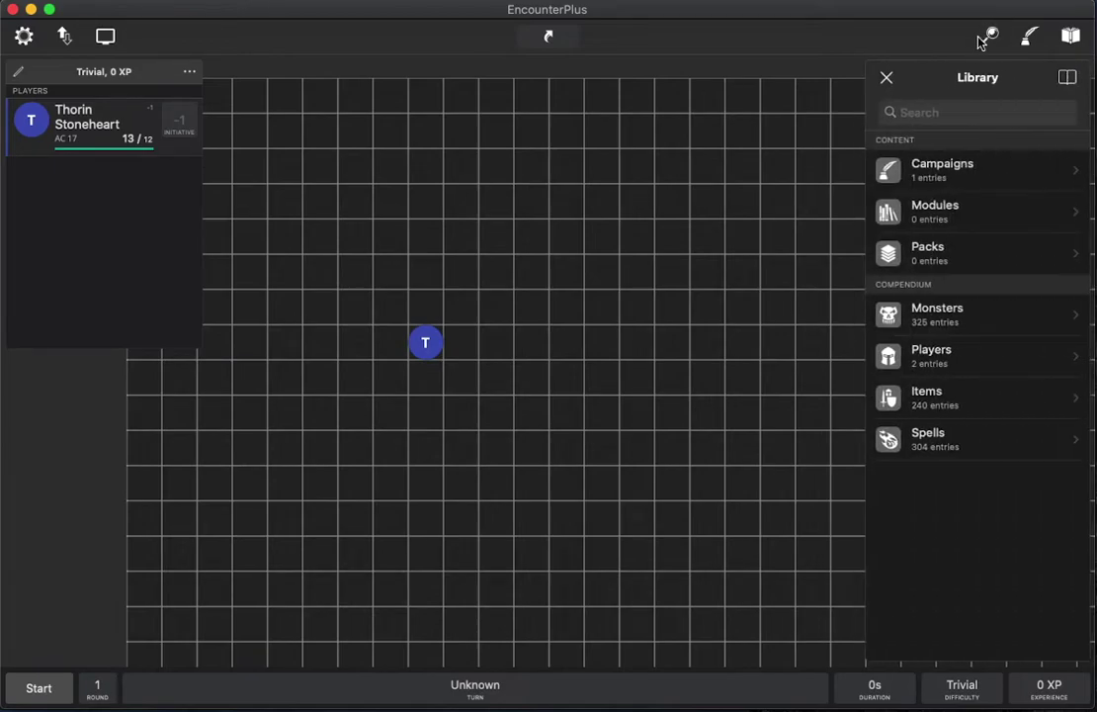
pyautogui.click(929, 170)
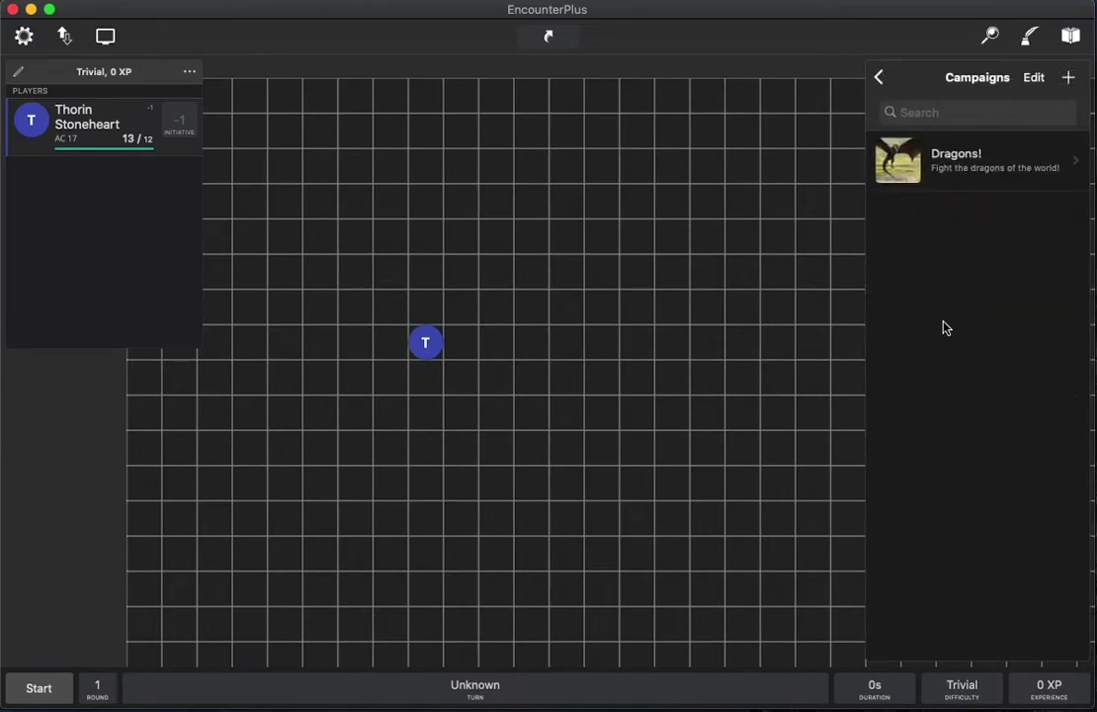
pyautogui.click(968, 182)
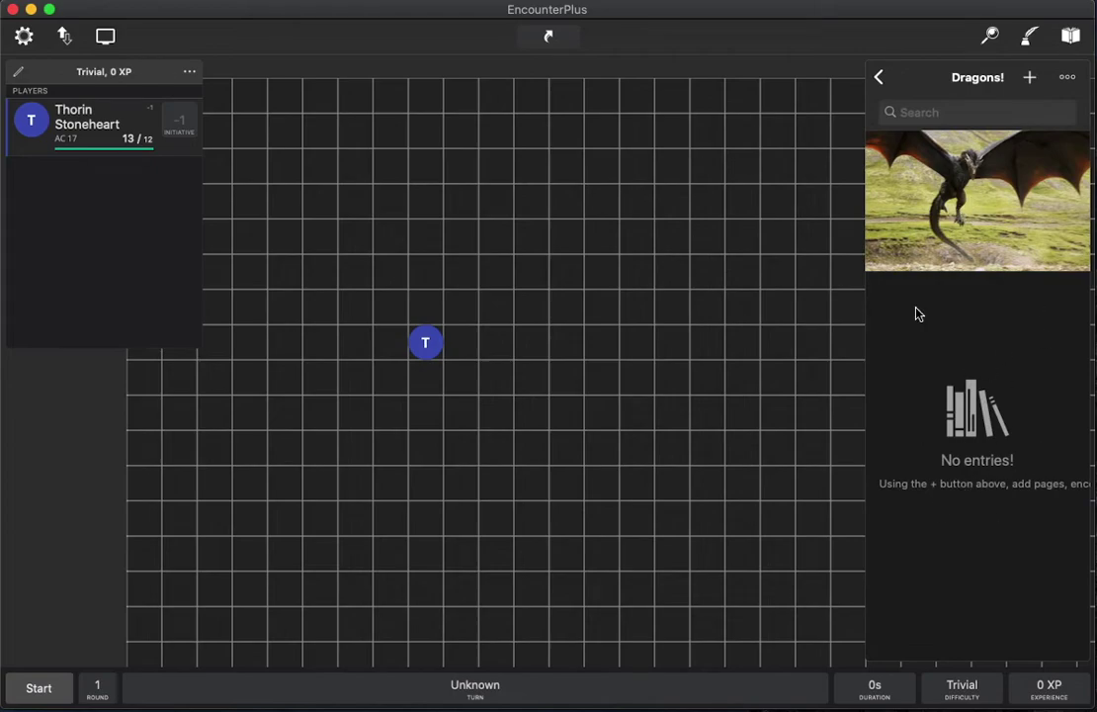
pyautogui.click(876, 78)
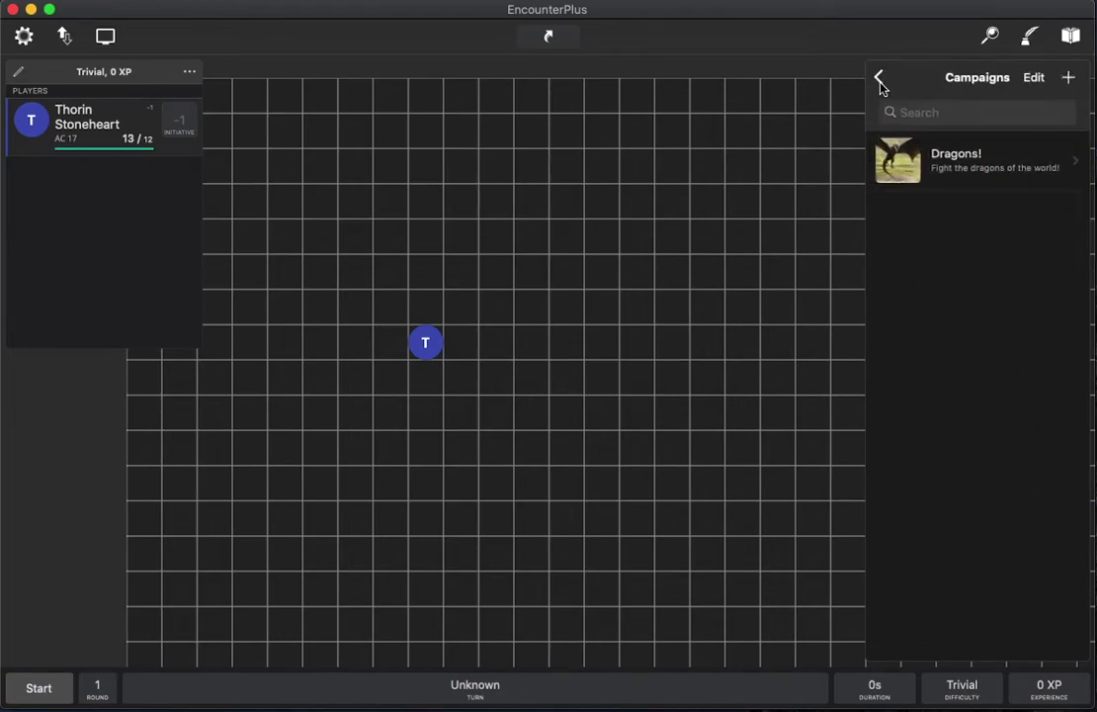
pyautogui.click(878, 79)
pyautogui.click(879, 79)
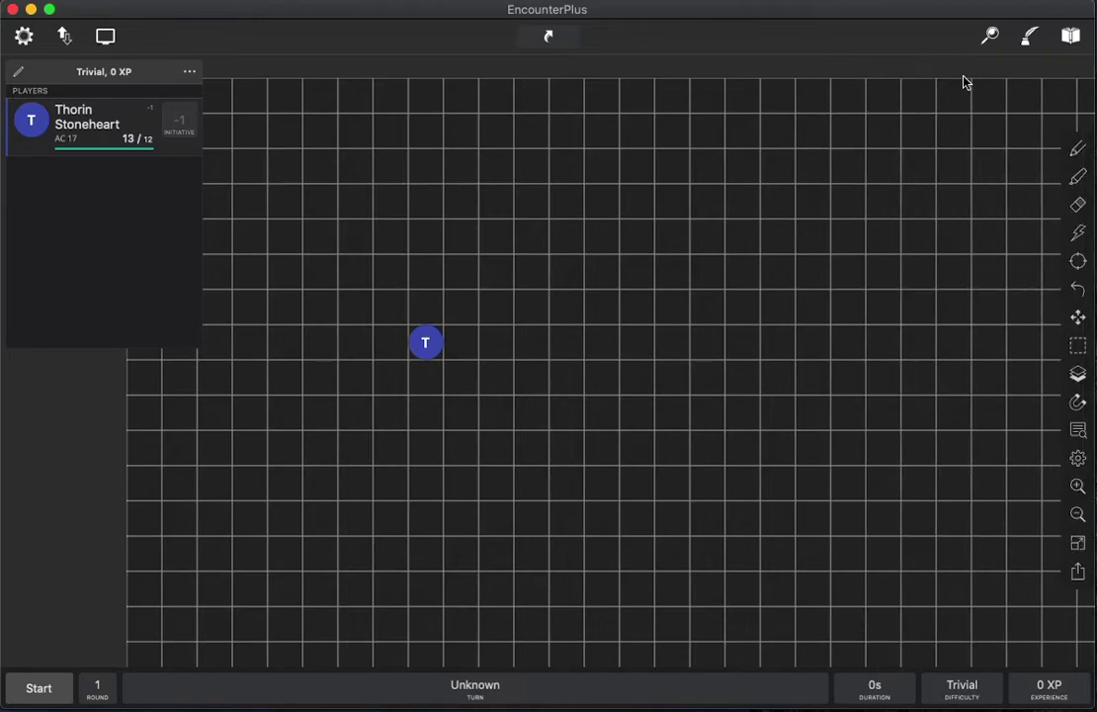
pyautogui.click(1029, 40)
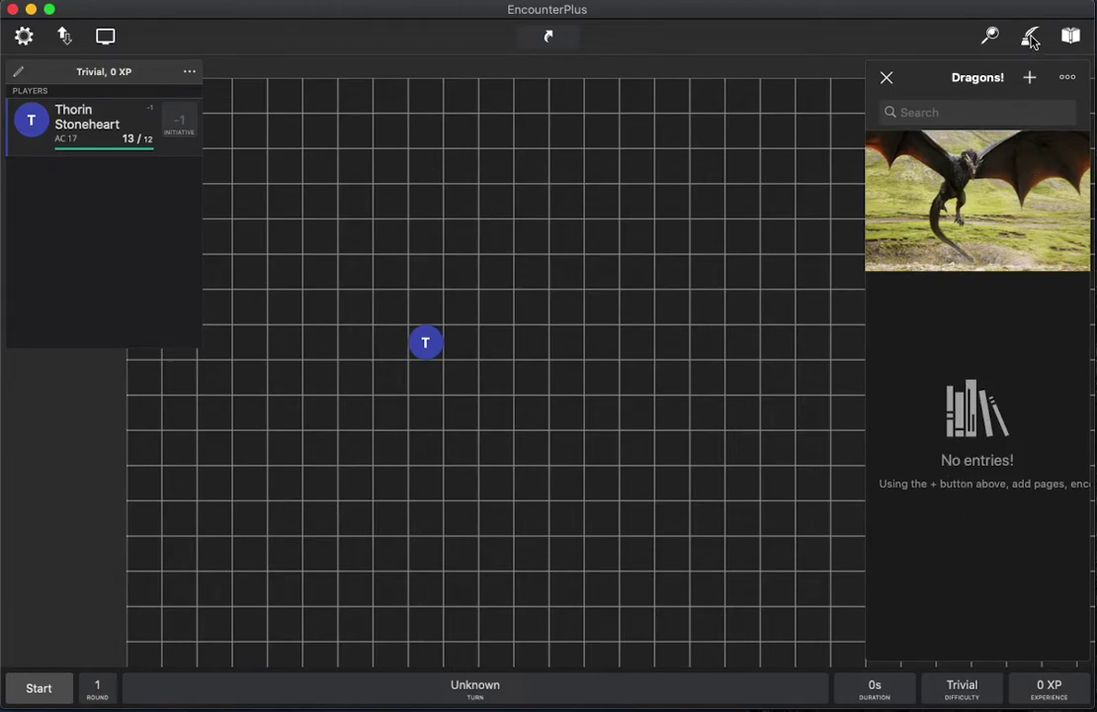
pyautogui.click(1030, 37)
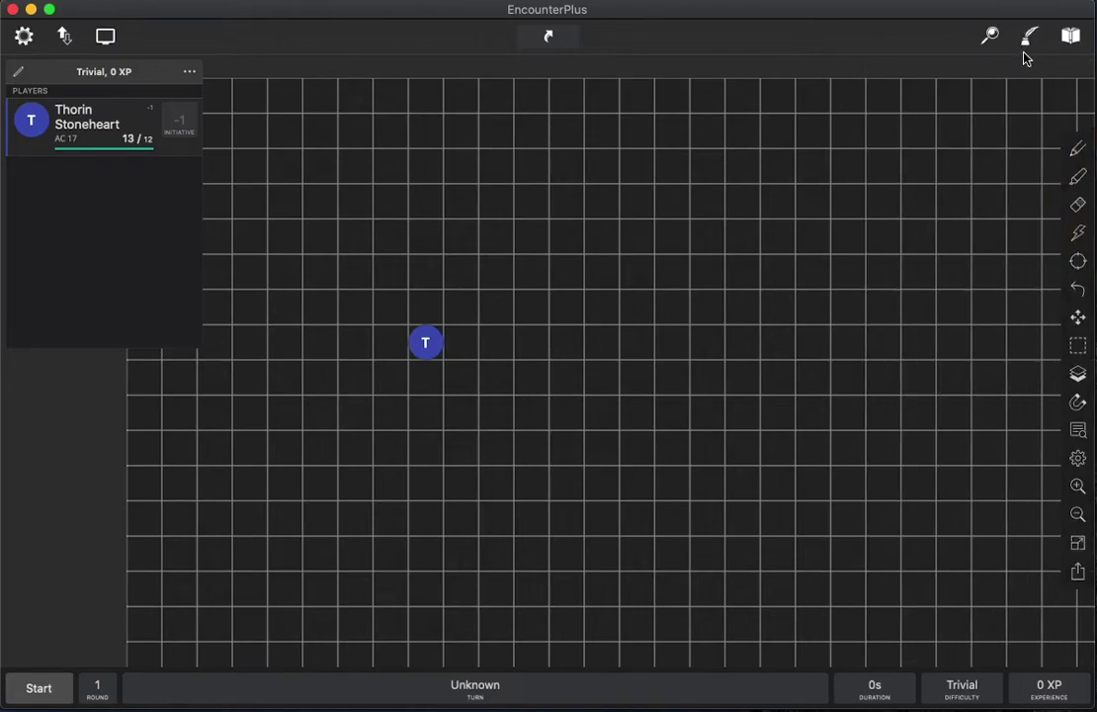
pyautogui.click(1028, 42)
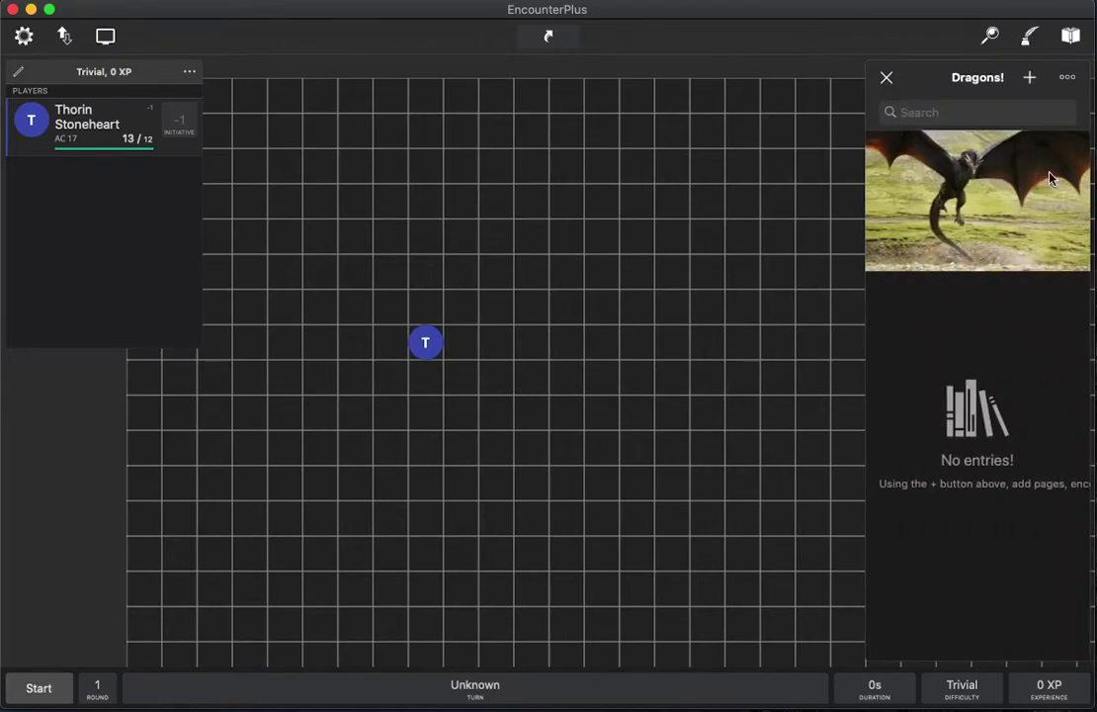
# - Edit the Dragons! campaign, add Thorin Stoneheart to its party, and save
pyautogui.click(1067, 79)
pyautogui.click(997, 169)
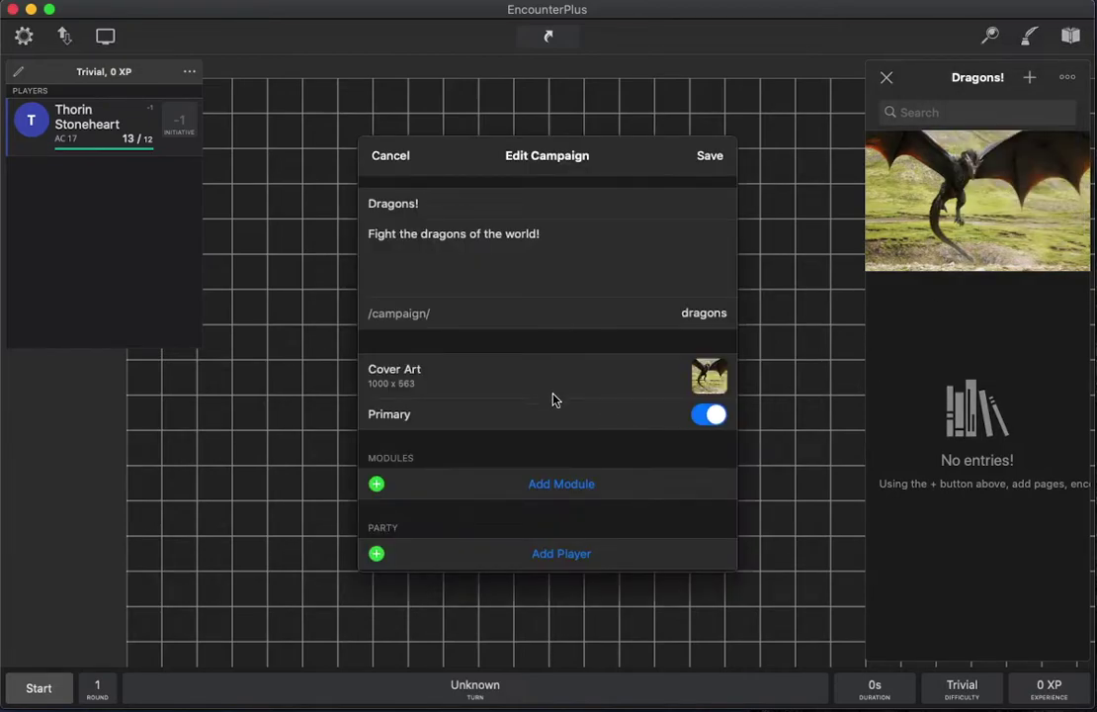
pyautogui.scroll(-1, 555, 420)
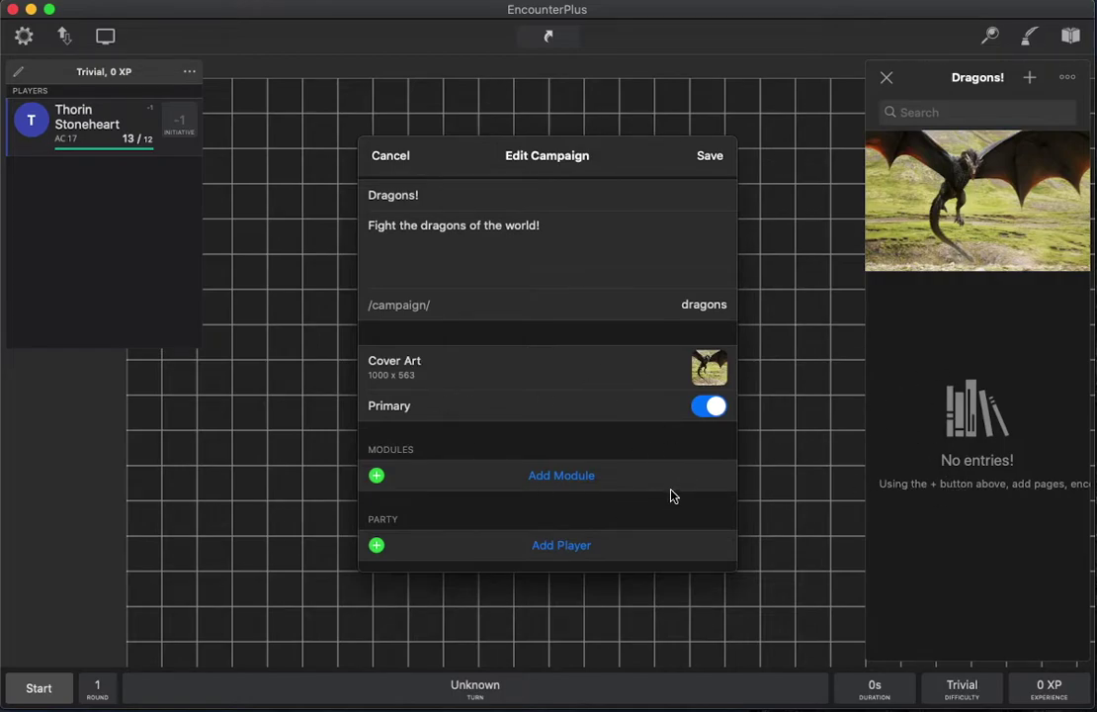
pyautogui.scroll(-1, 583, 403)
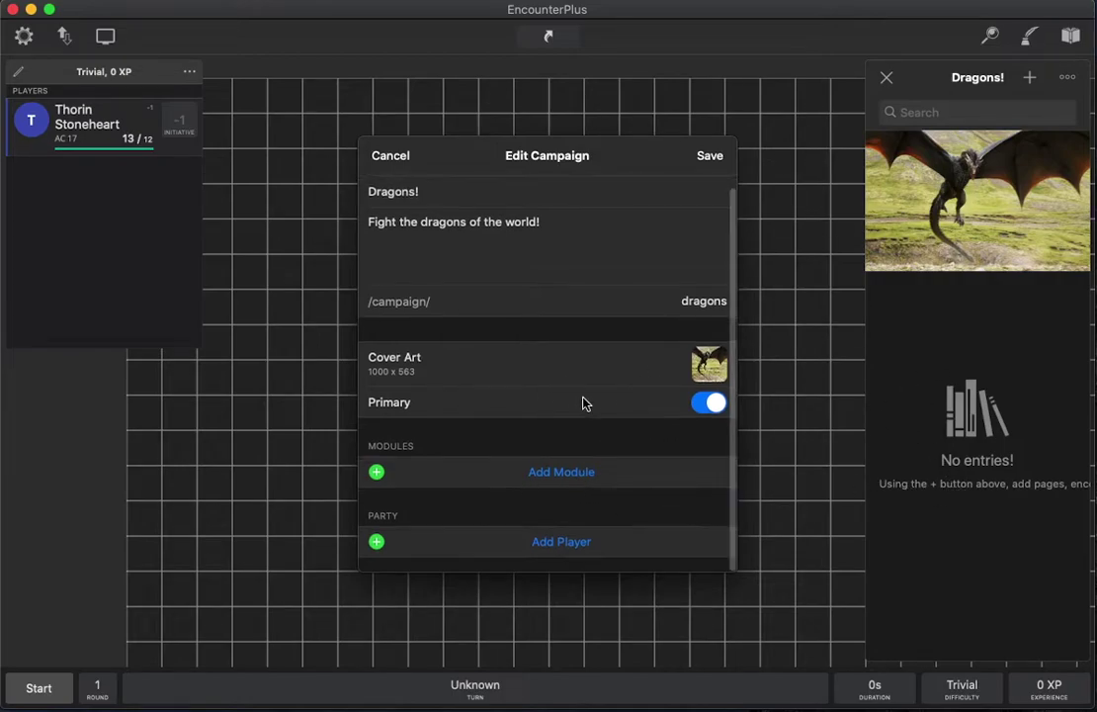
pyautogui.click(563, 549)
pyautogui.click(442, 322)
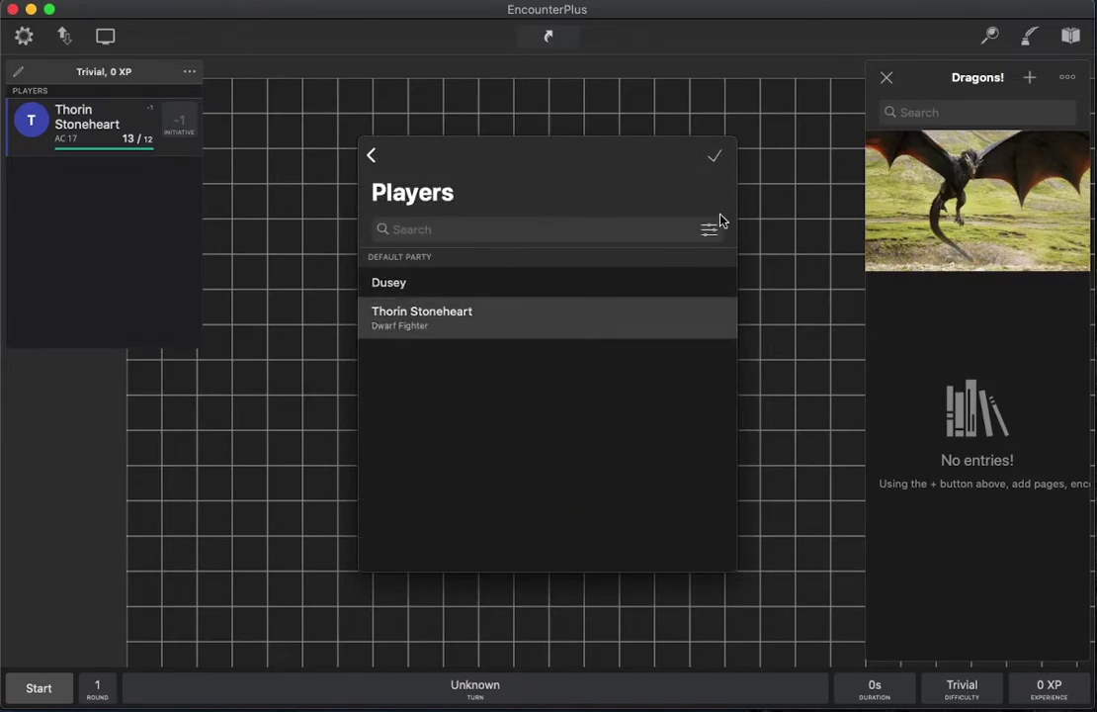
pyautogui.click(716, 158)
pyautogui.scroll(-2, 548, 502)
pyautogui.scroll(2, 593, 406)
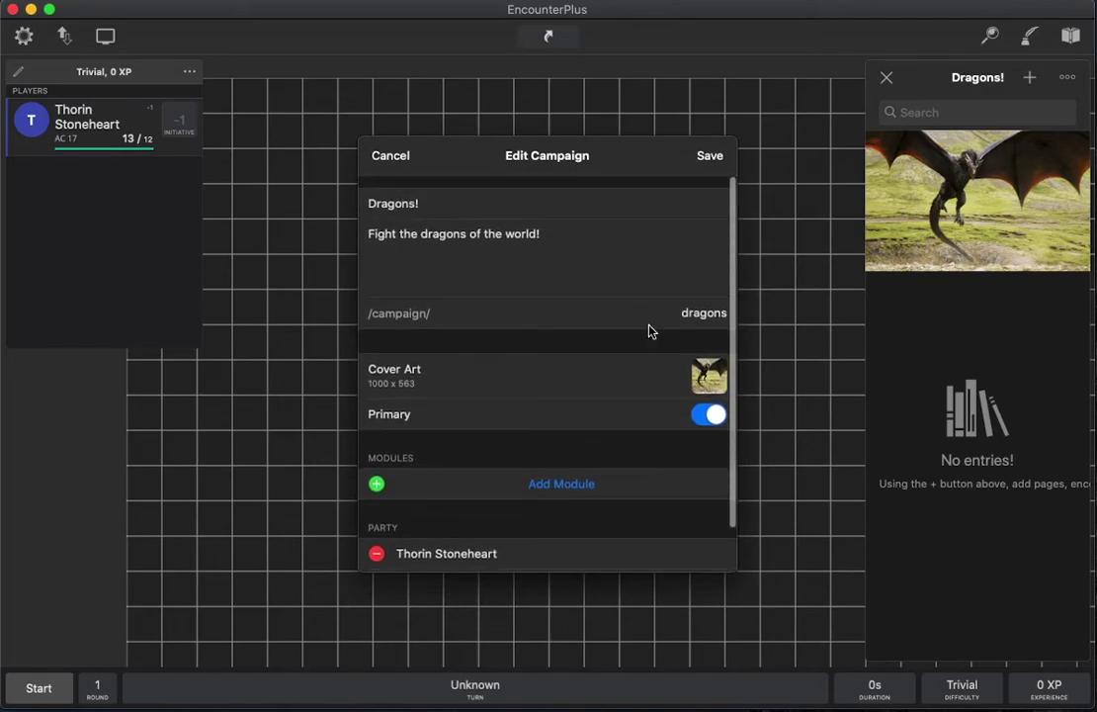
pyautogui.click(707, 156)
# - Delete Thorin from the encounter, then re-insert the Dragons! campaign party
pyautogui.hscroll(3, 59, 118)
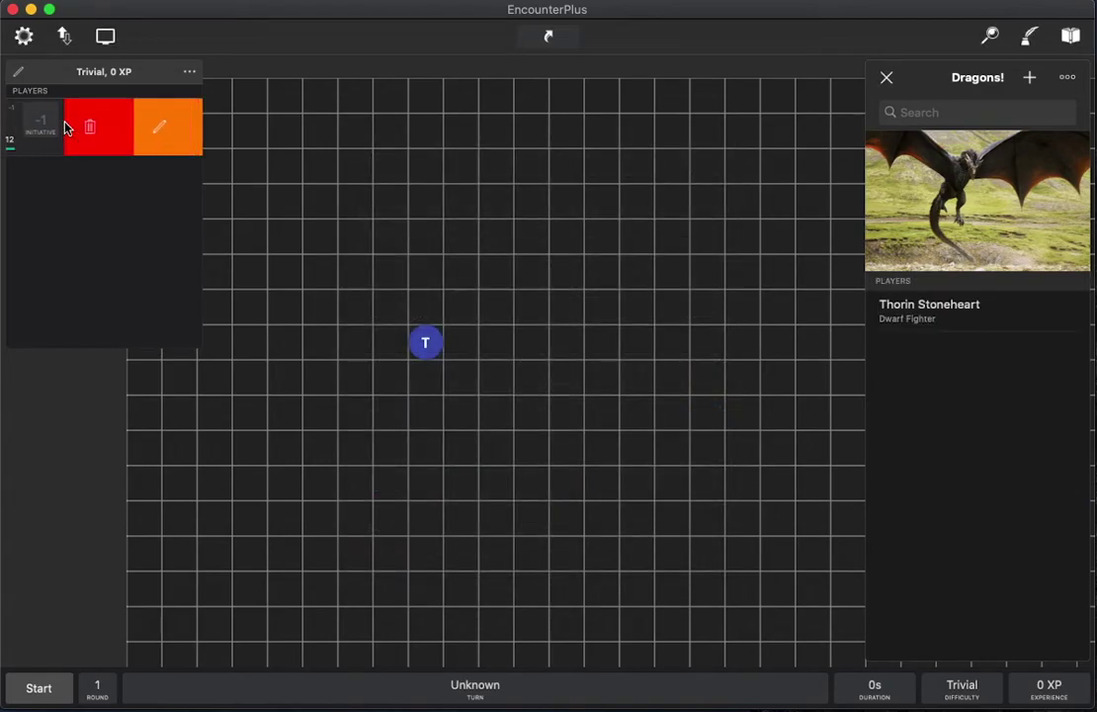
pyautogui.click(123, 131)
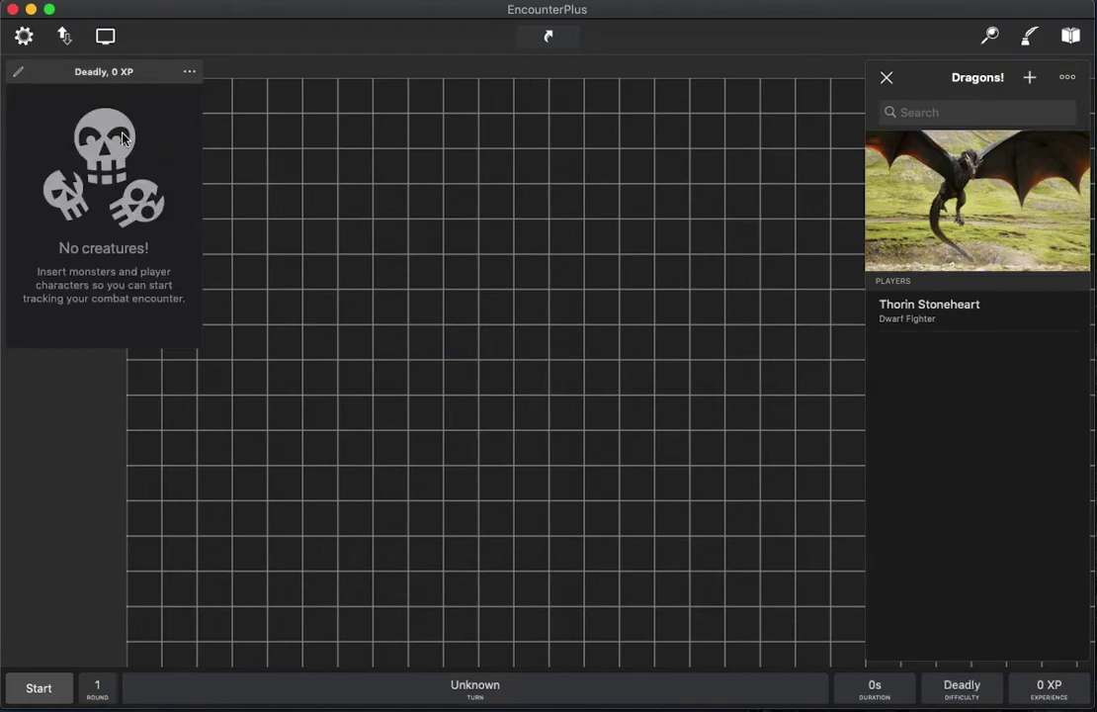
pyautogui.click(188, 72)
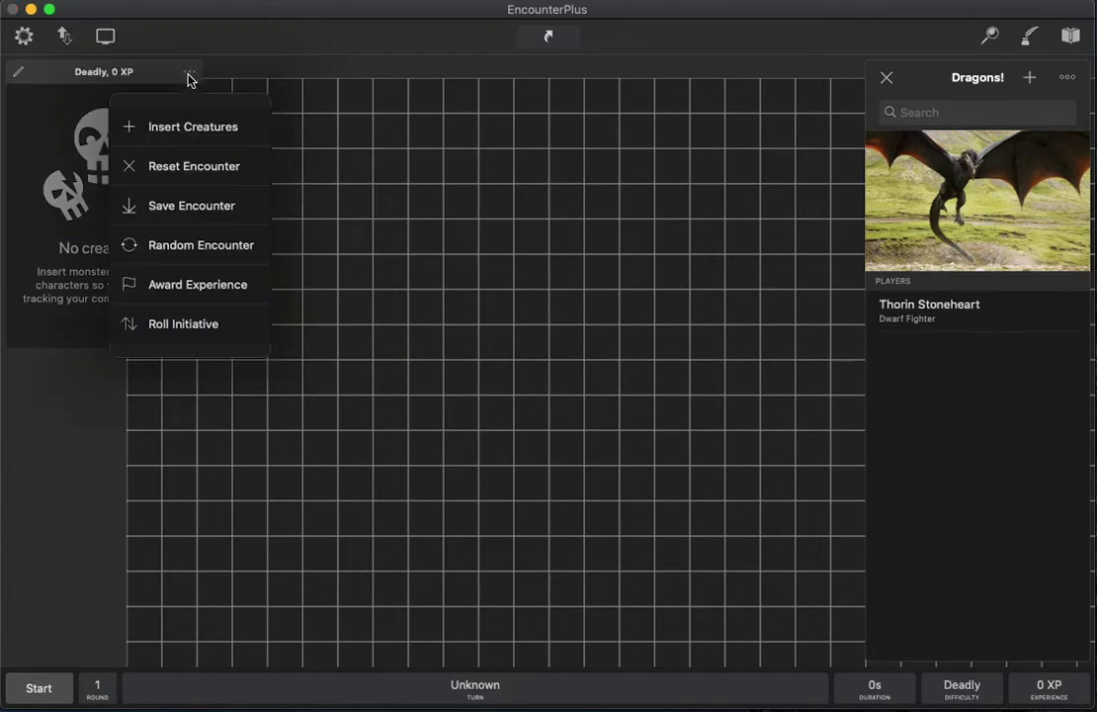
pyautogui.click(184, 127)
pyautogui.click(182, 216)
pyautogui.click(179, 196)
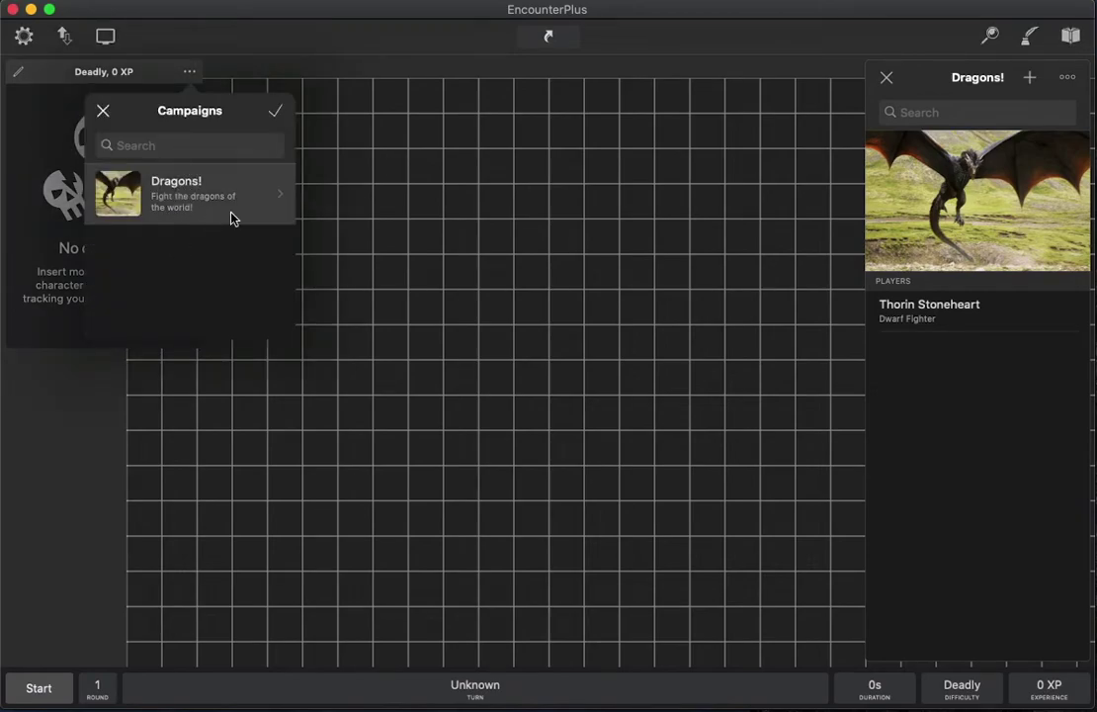
pyautogui.click(276, 114)
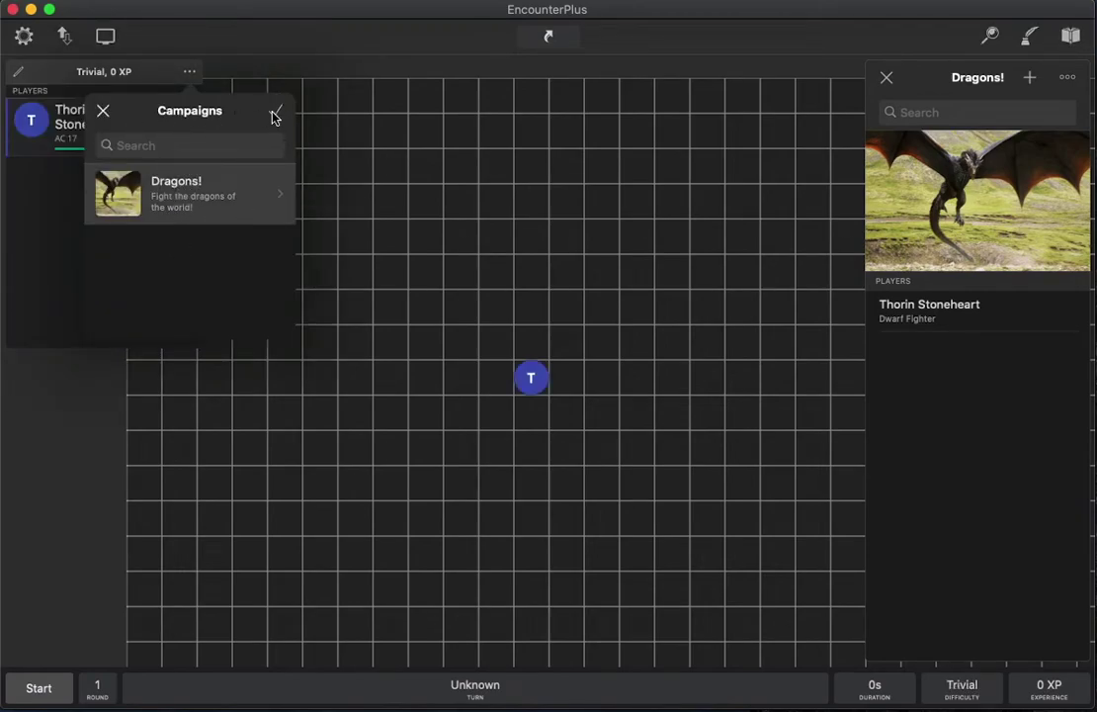
pyautogui.click(102, 112)
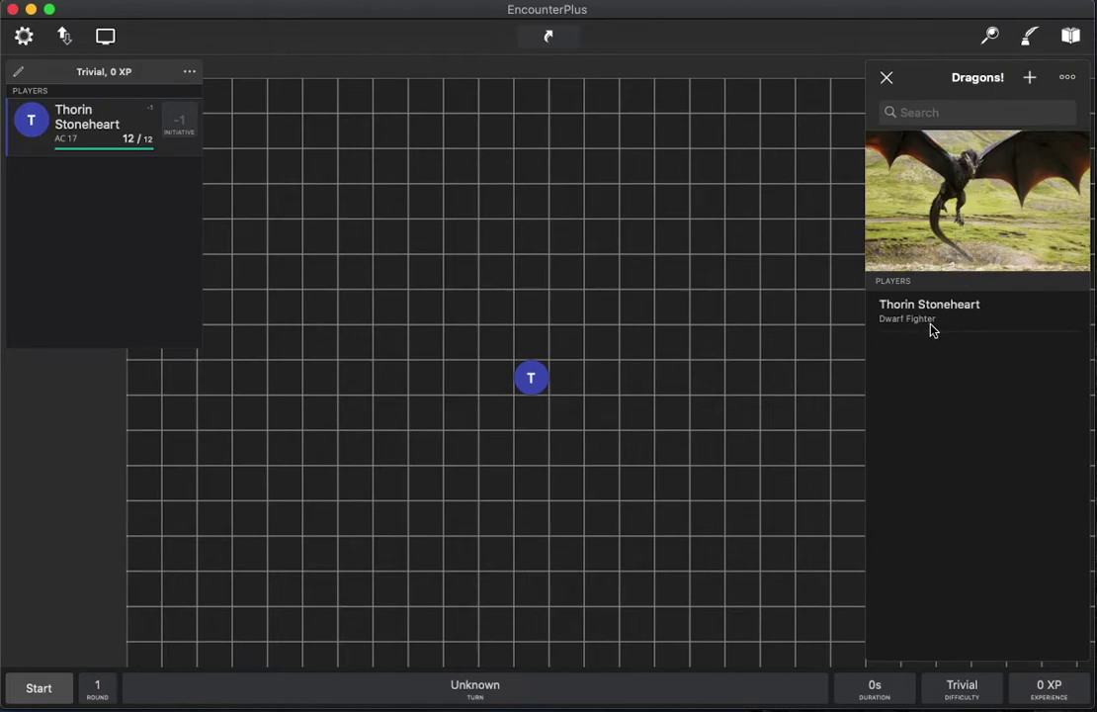
# - Add a group named 'Chapter 1 - Greenest' to the Dragons! campaign
pyautogui.click(1031, 79)
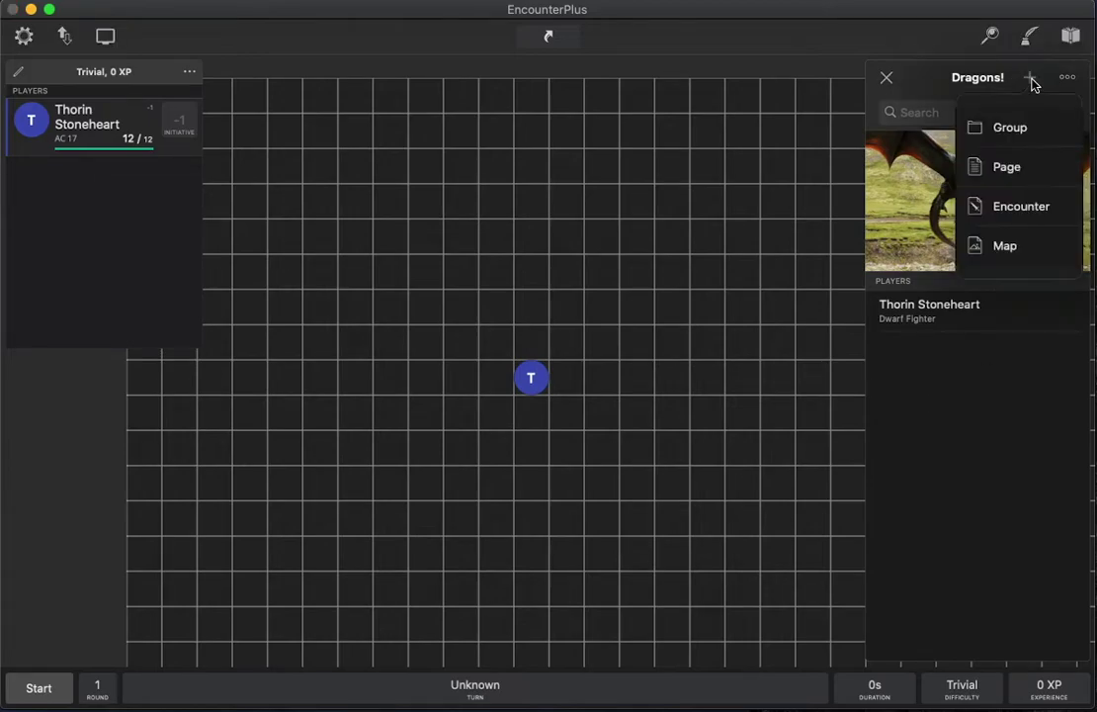
pyautogui.click(1013, 131)
pyautogui.moveTo(487, 204); pyautogui.dragTo(357, 204)
pyautogui.write('Chapter 1 ')
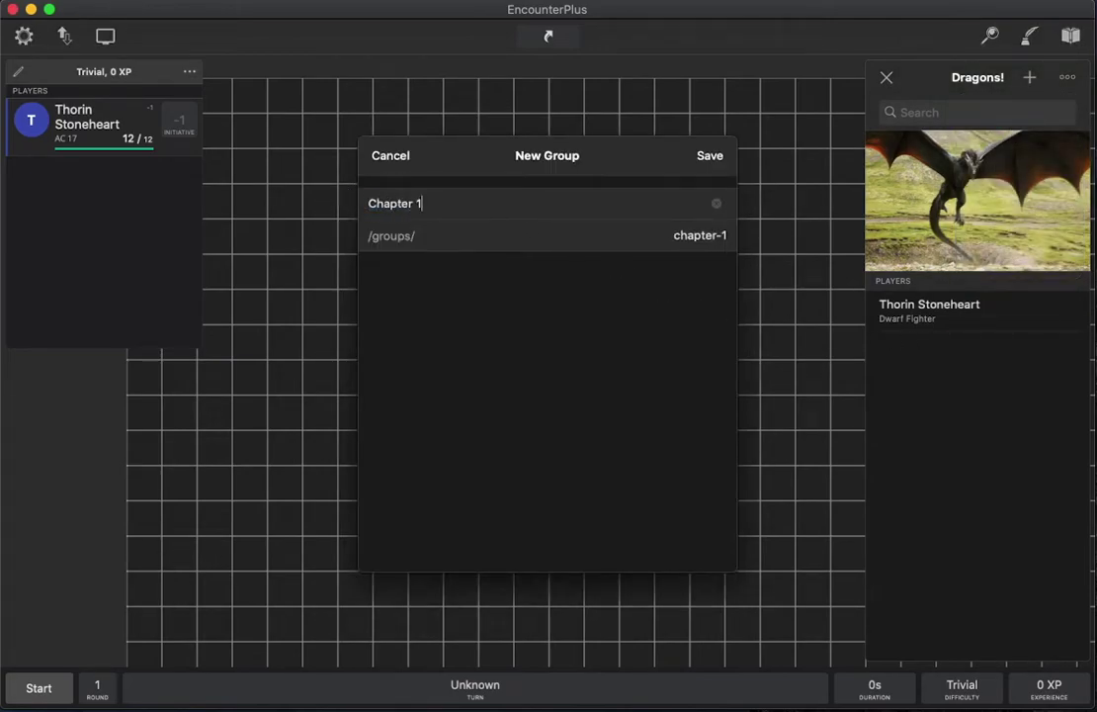
pyautogui.write('- Gree')
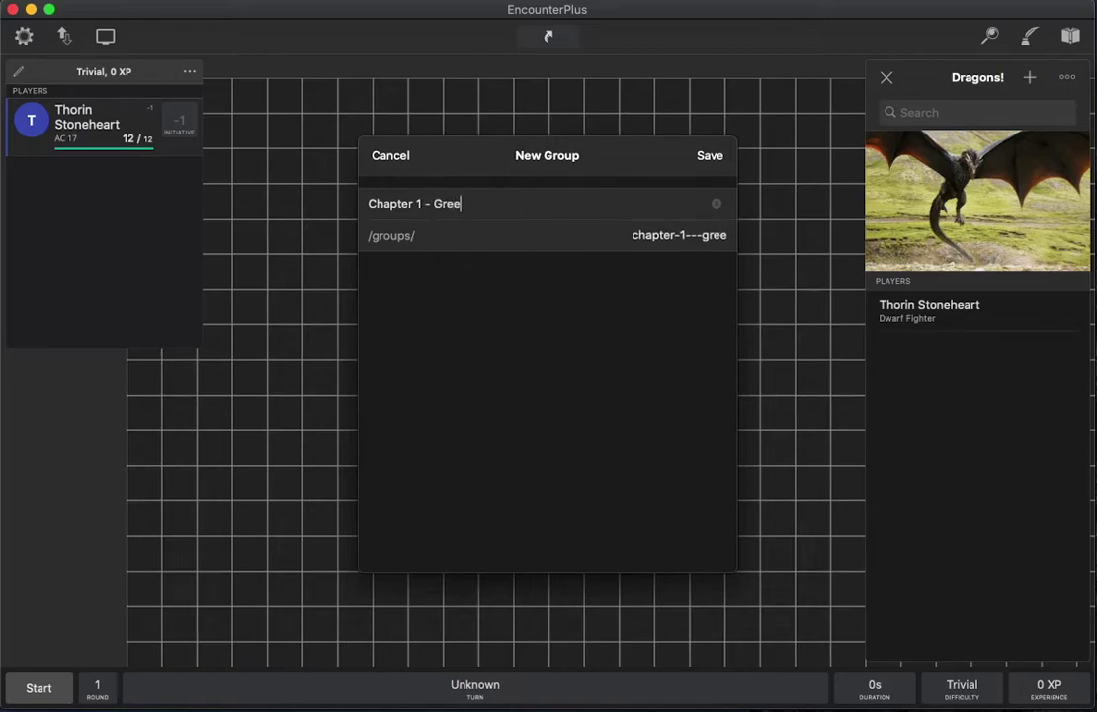
pyautogui.write('nest')
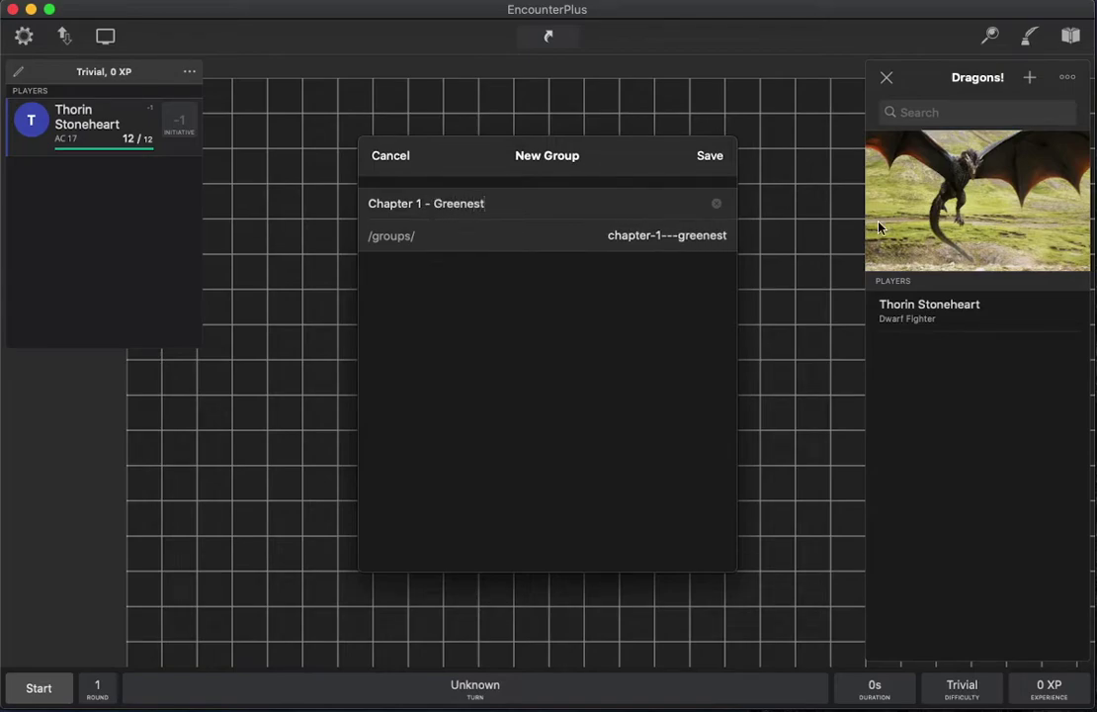
pyautogui.click(710, 158)
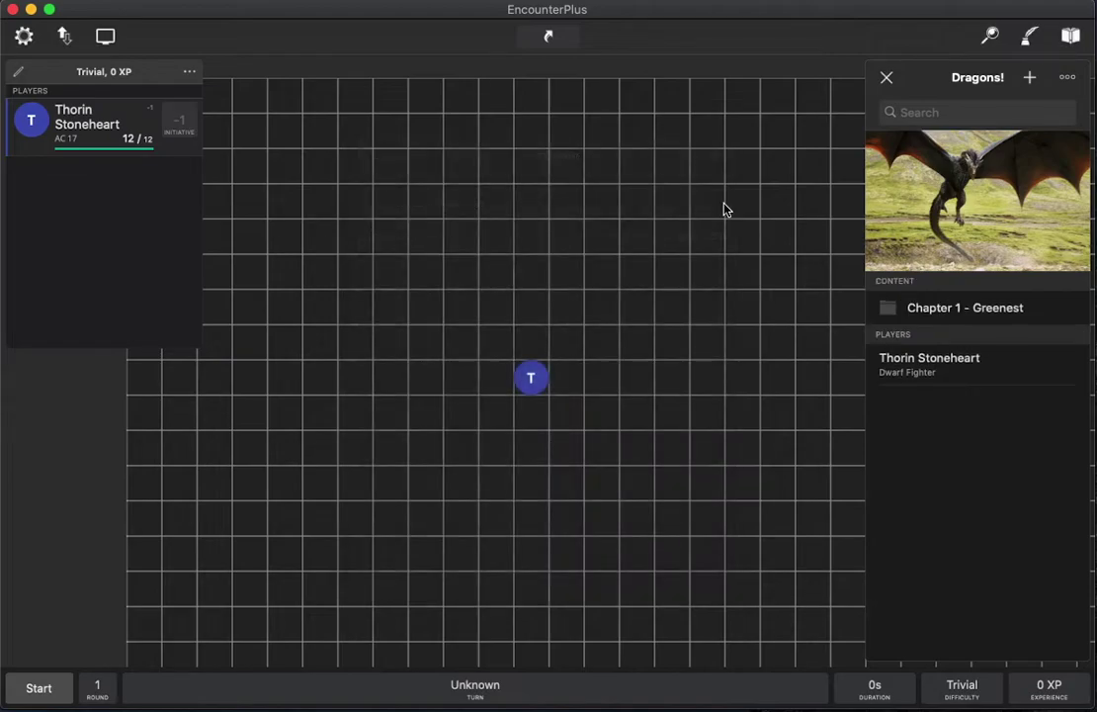
# - Add a second group named 'Chapter 2'
pyautogui.click(1029, 78)
pyautogui.click(989, 134)
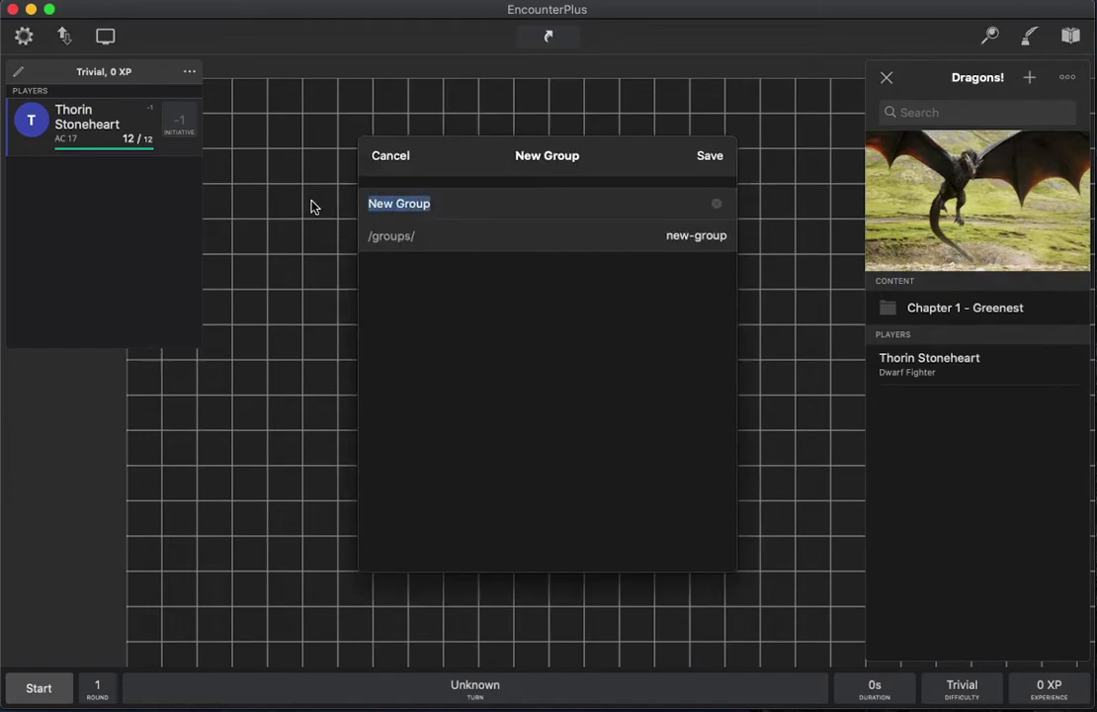
pyautogui.write('Chapter 2')
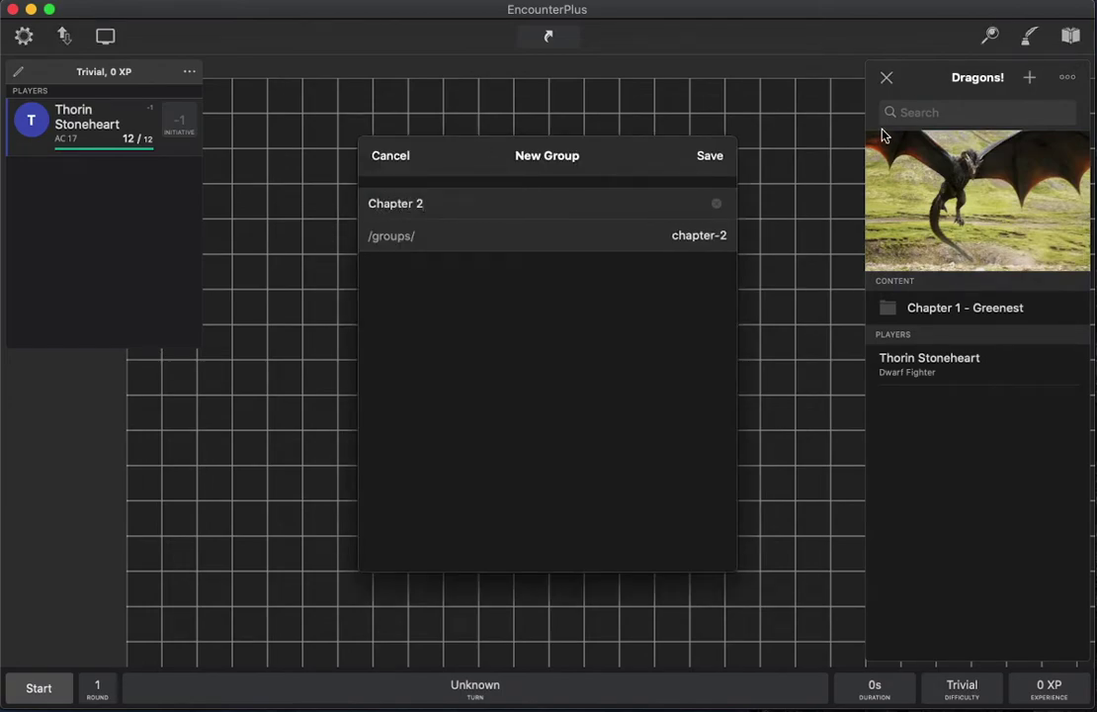
pyautogui.click(717, 158)
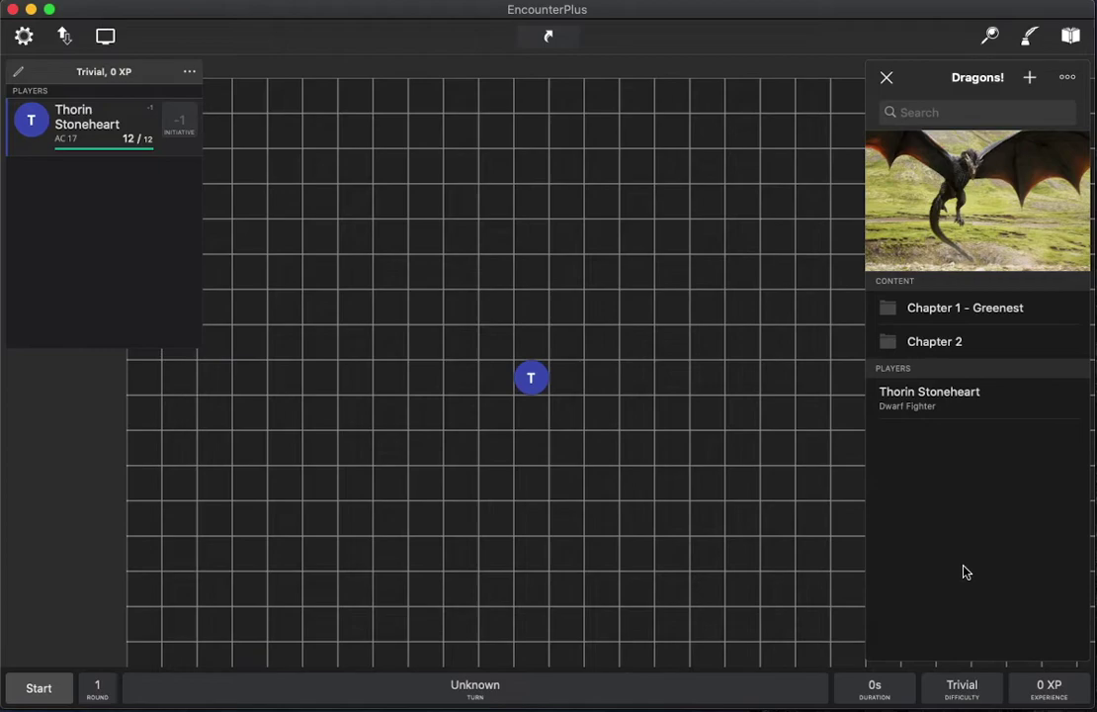
# - Add a page titled 'Intro for chapter 1' inside Chapter 1 - Greenest
pyautogui.click(973, 311)
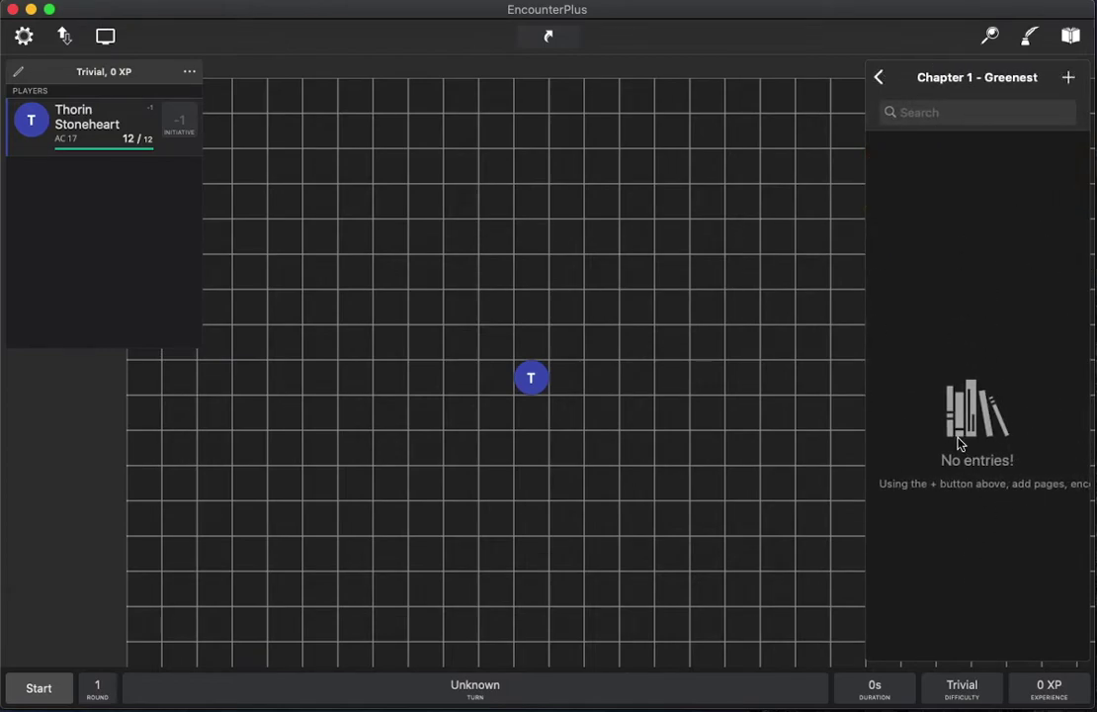
pyautogui.click(1067, 77)
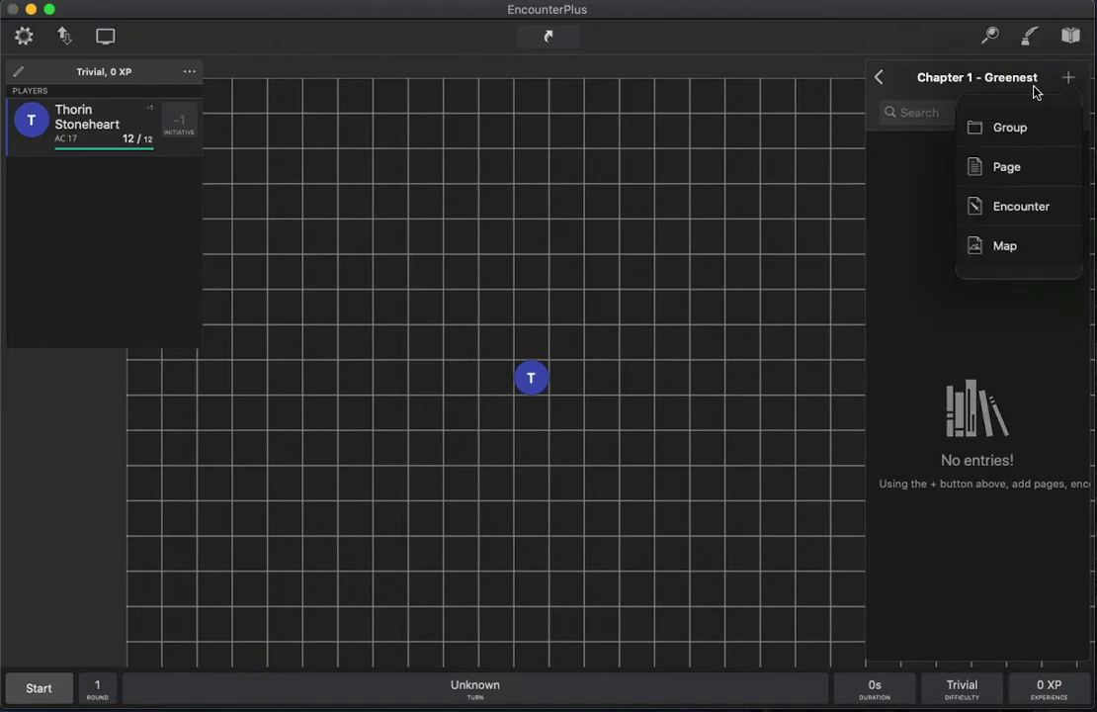
pyautogui.click(1001, 176)
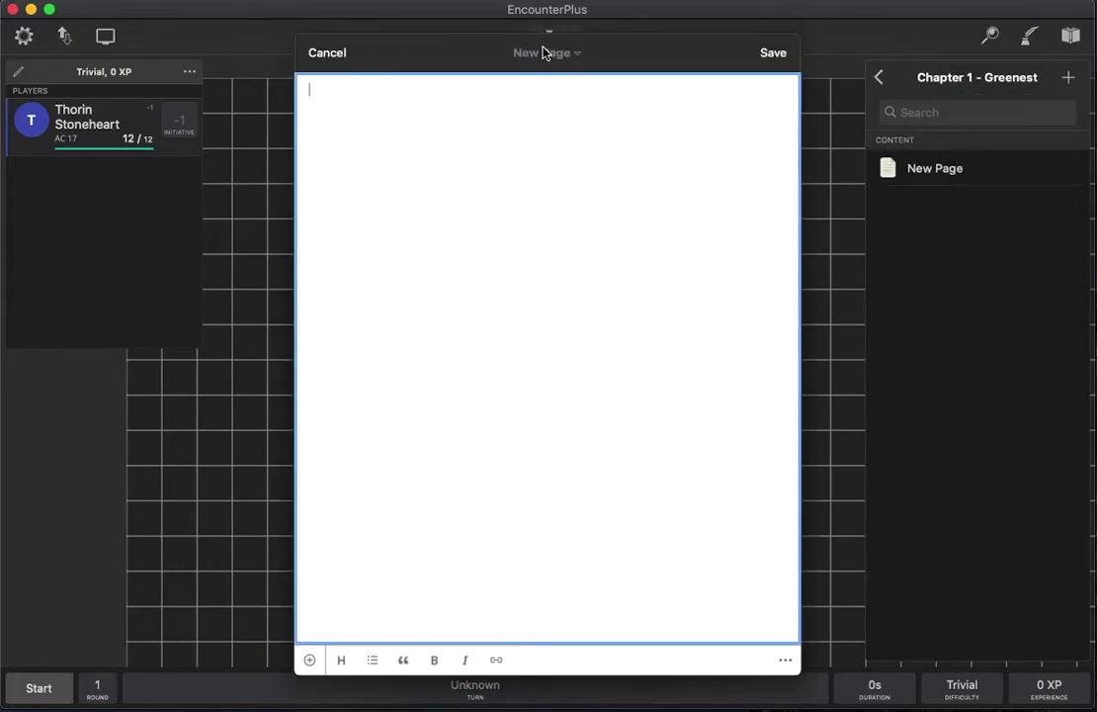
pyautogui.click(541, 53)
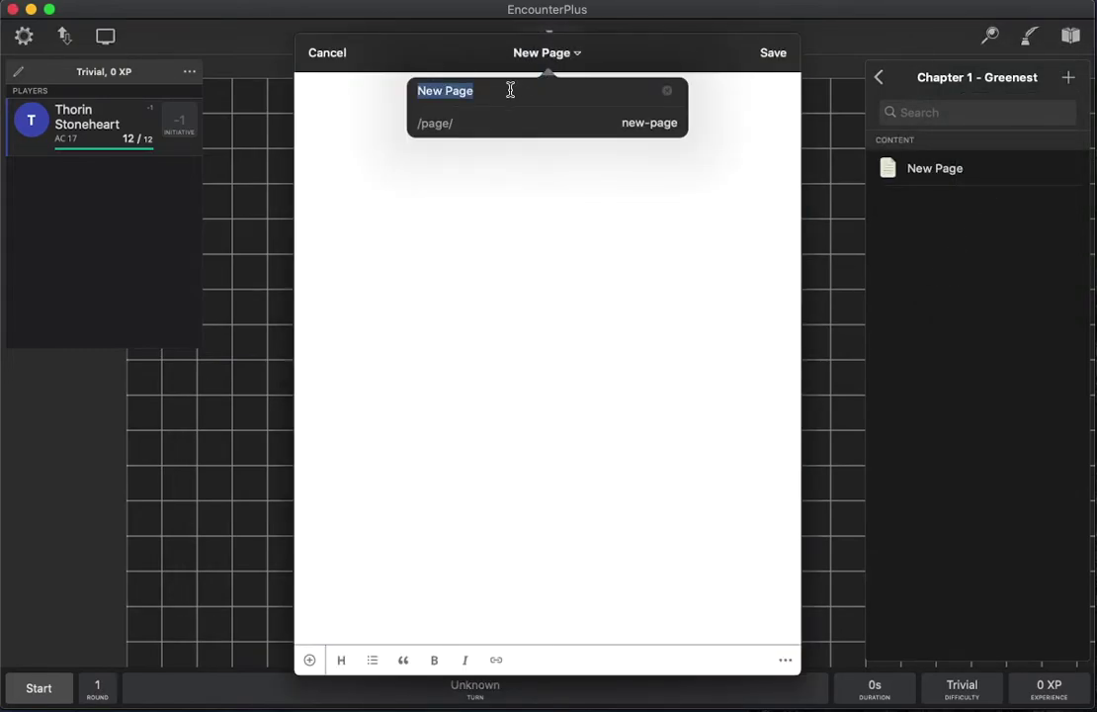
pyautogui.write('Intro')
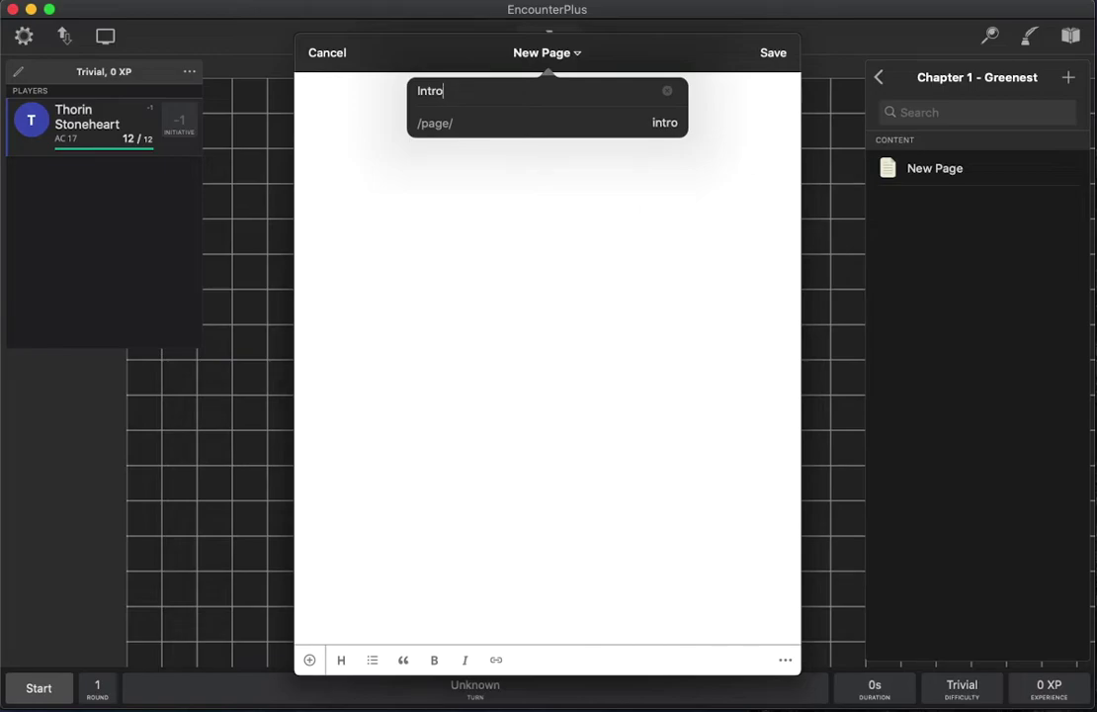
pyautogui.write(' for chapter 1')
pyautogui.press('Tab')
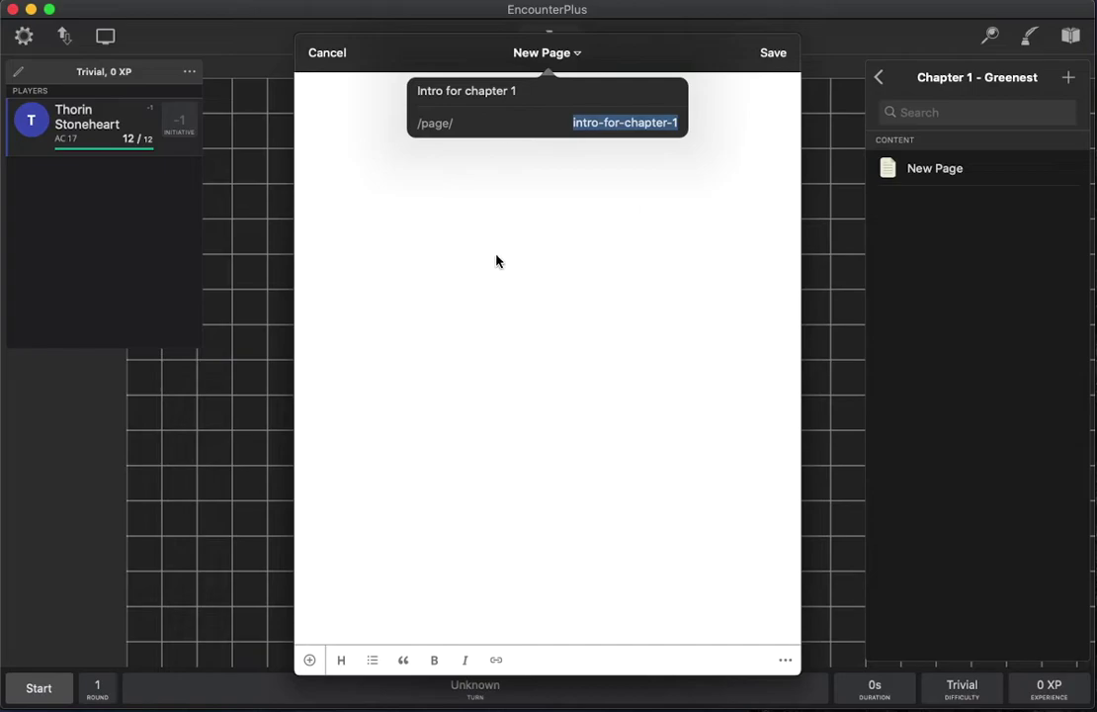
# - Write "Stuff happens, it'll be cool." in the page body, with 'cool.' in bold
pyautogui.click(435, 209)
pyautogui.write('e')
pyautogui.press('BackSpace')
pyautogui.write('Stuff happens')
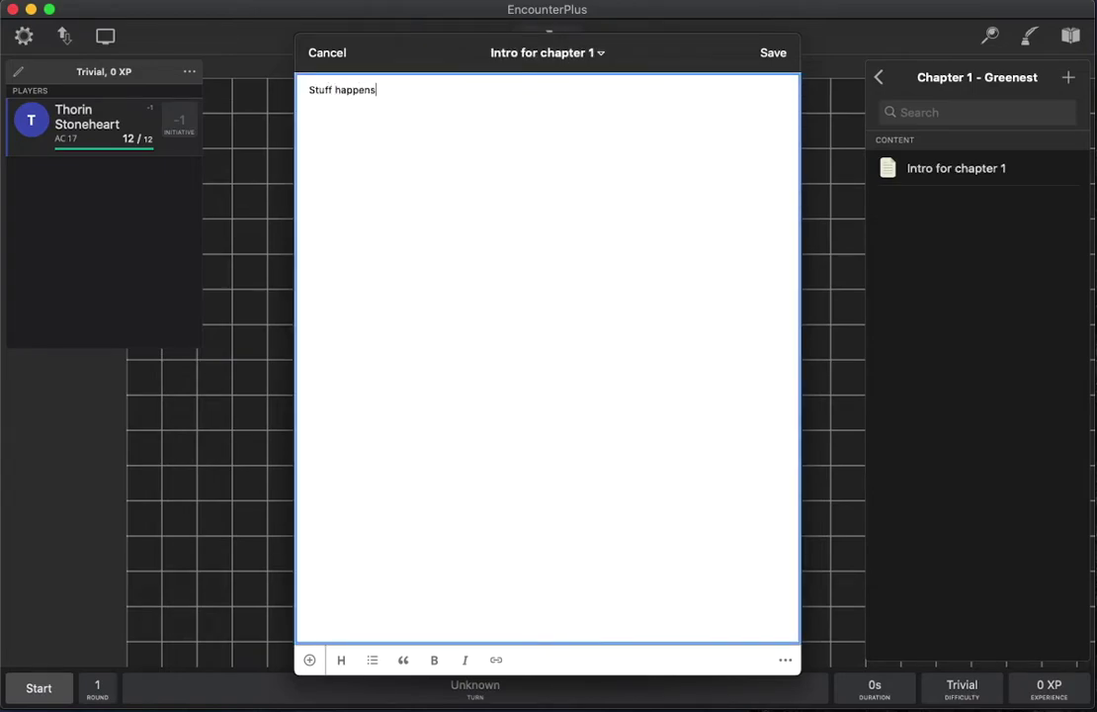
pyautogui.write(", it'll be cool.")
pyautogui.press('Return')
pyautogui.press('Return')
pyautogui.click(786, 660)
pyautogui.moveTo(415, 89); pyautogui.dragTo(467, 89)
pyautogui.click(431, 660)
# - Insert the dragon image from disk into the intro page and save it
pyautogui.click(307, 659)
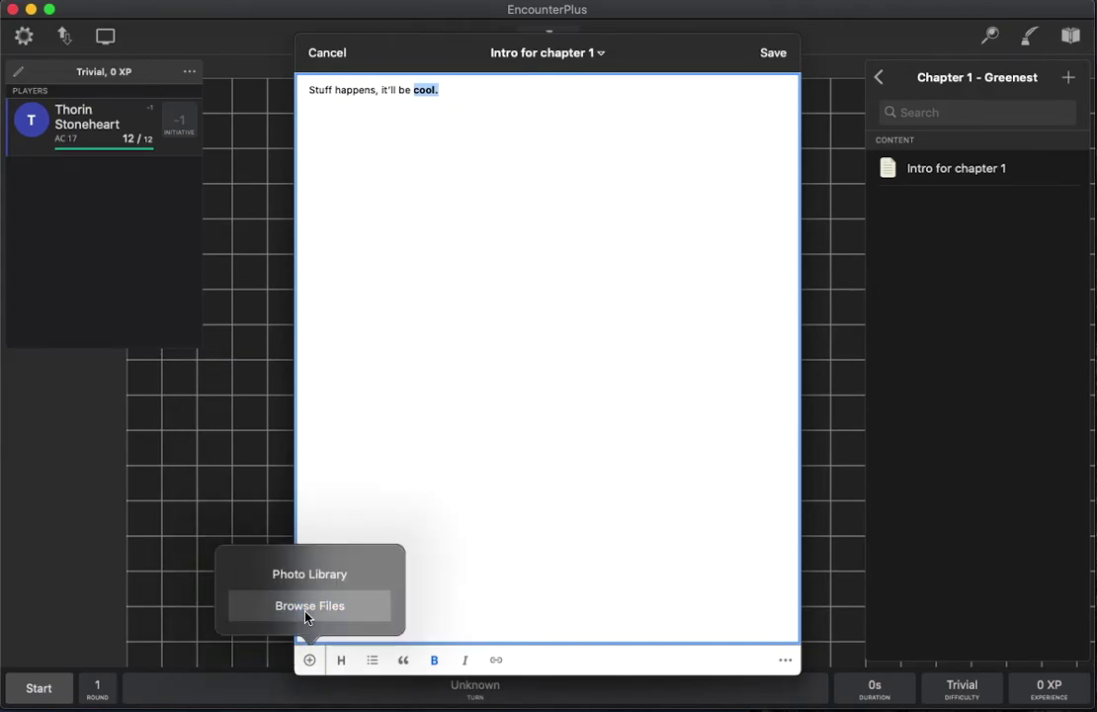
pyautogui.click(308, 607)
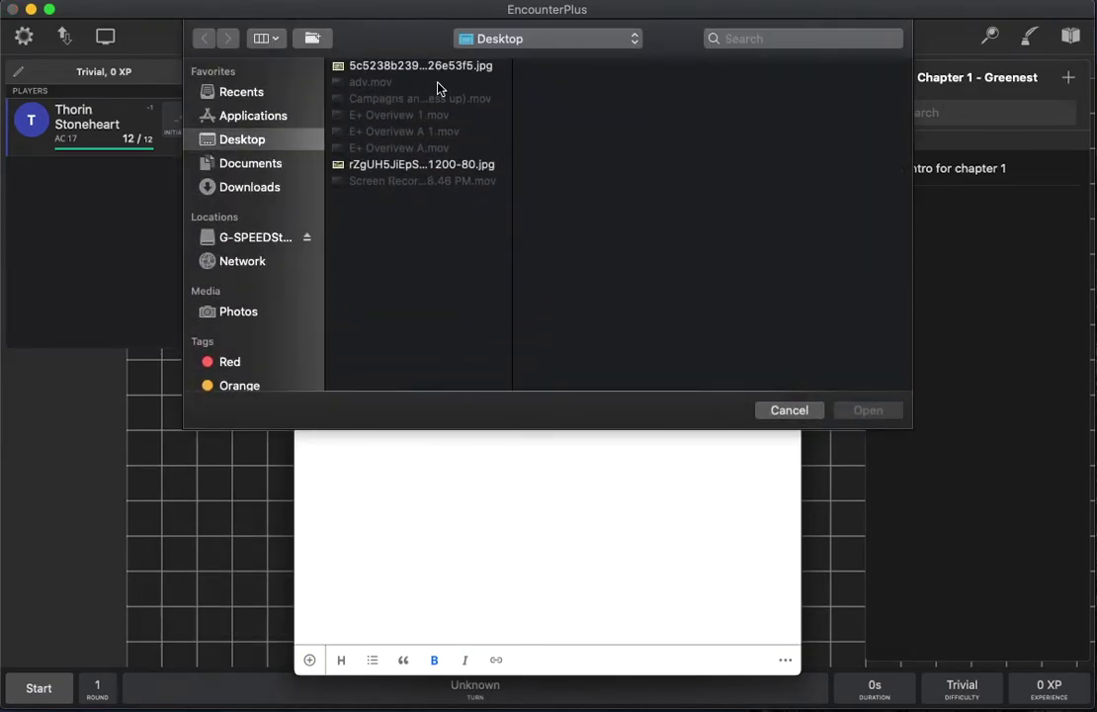
pyautogui.click(388, 166)
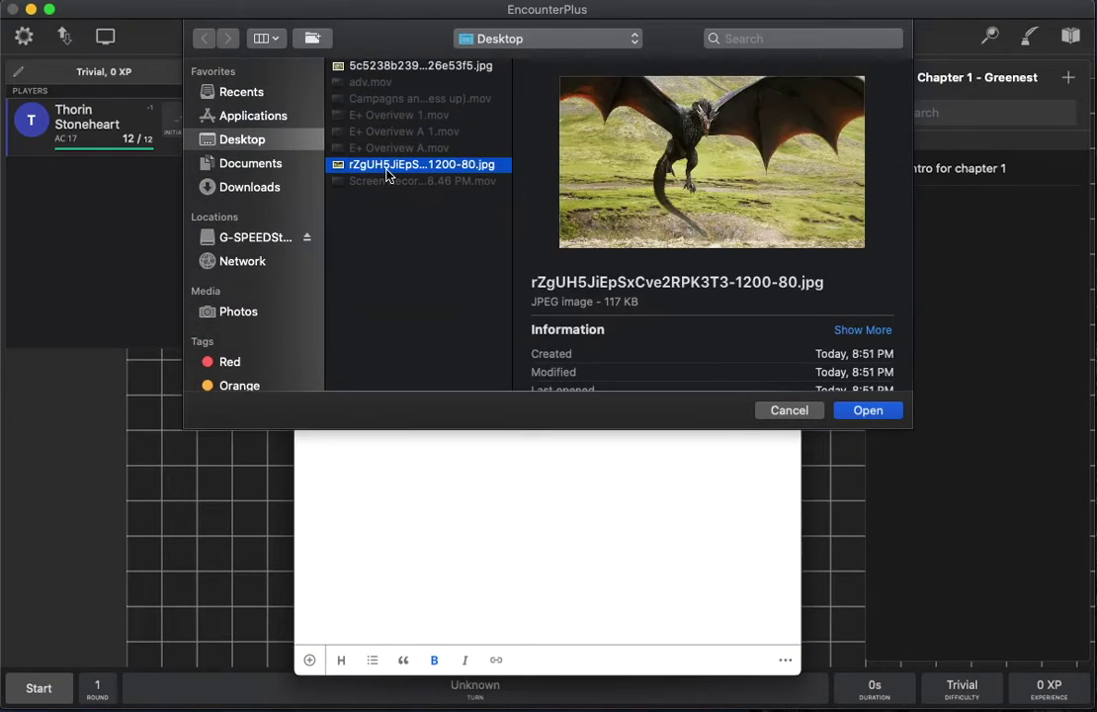
pyautogui.click(868, 412)
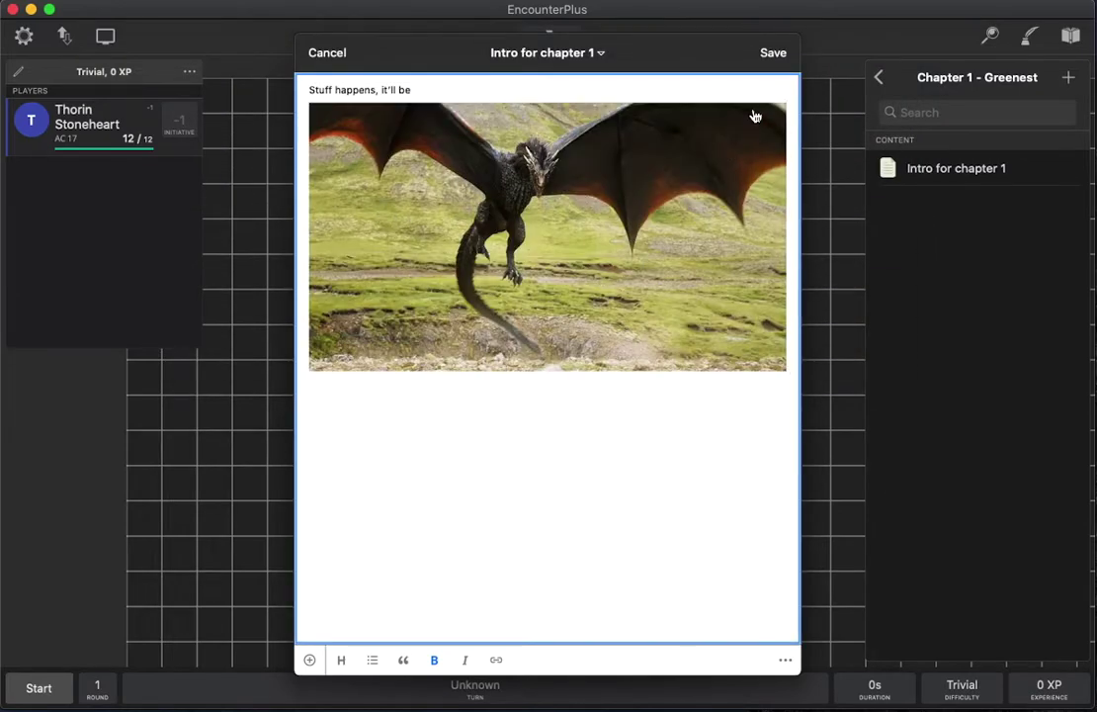
pyautogui.click(772, 54)
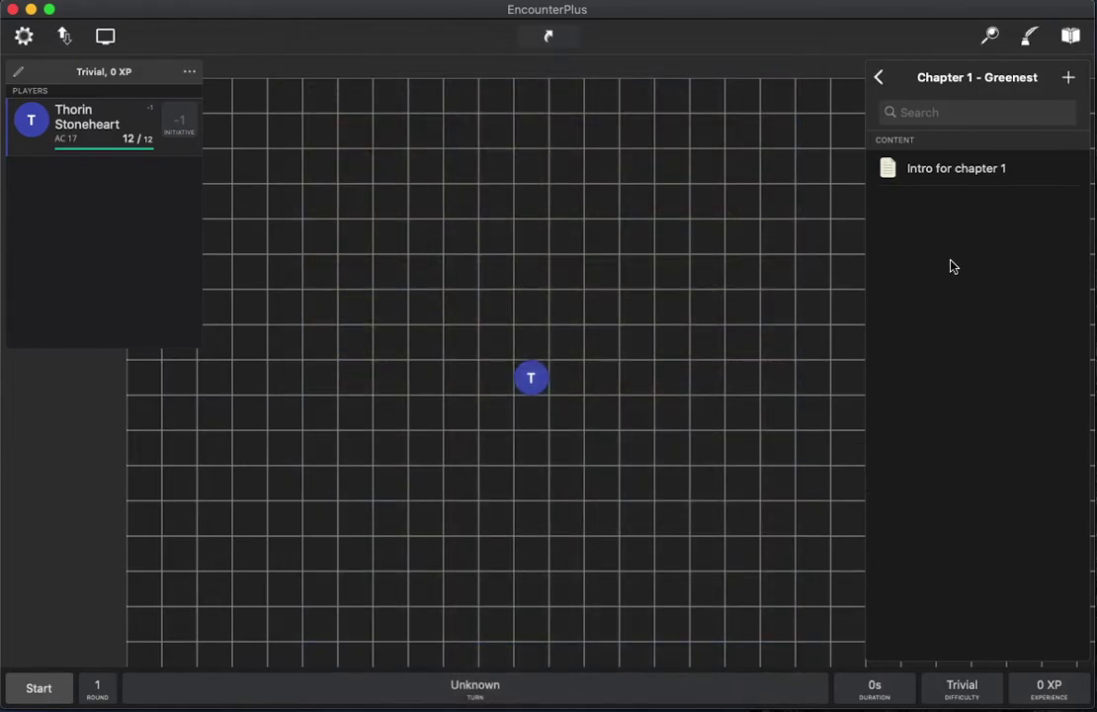
# - Open the intro page, view the dragon image full-size, and send it to players
pyautogui.click(954, 174)
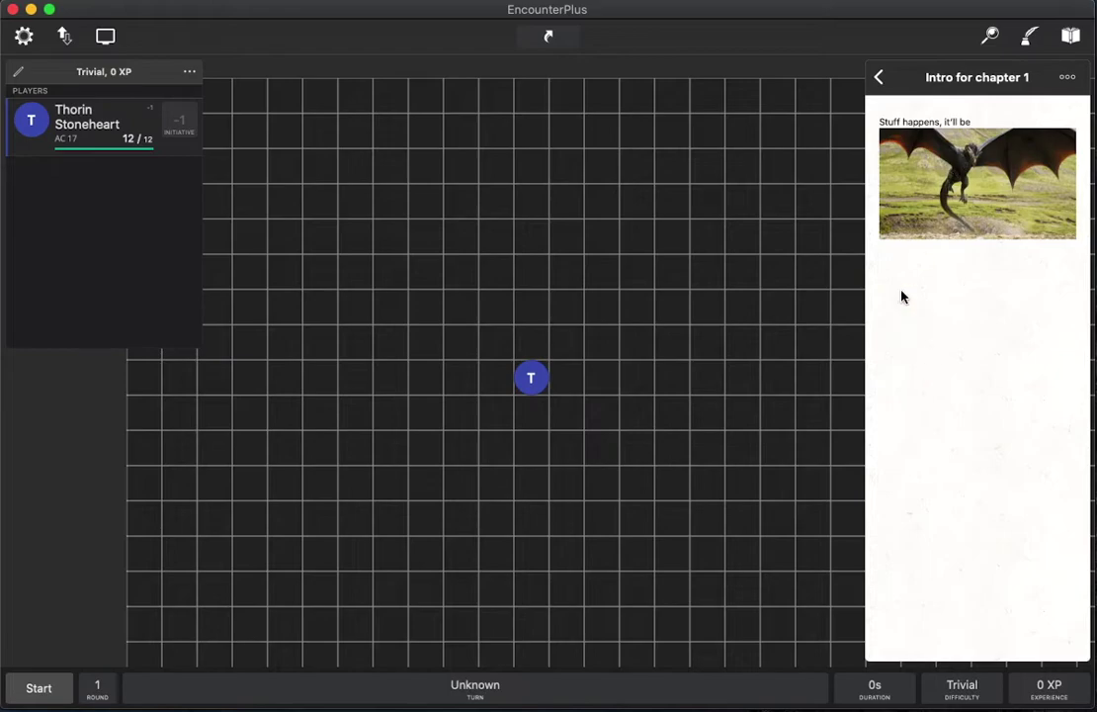
pyautogui.click(942, 178)
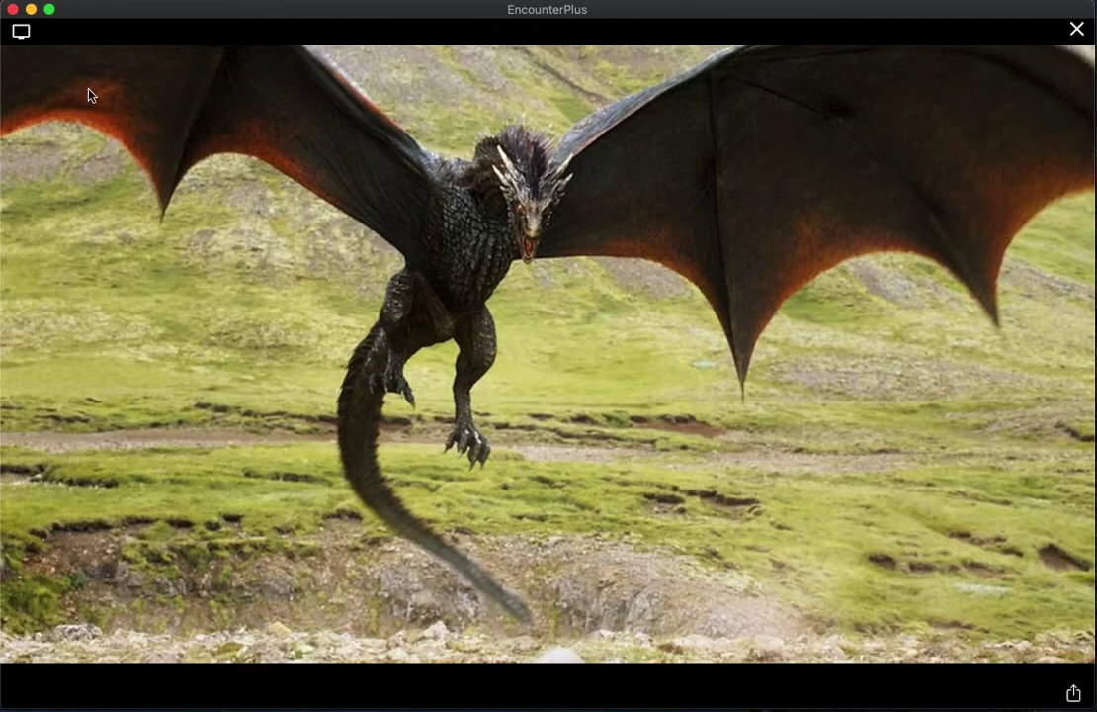
pyautogui.click(20, 32)
pyautogui.click(1072, 32)
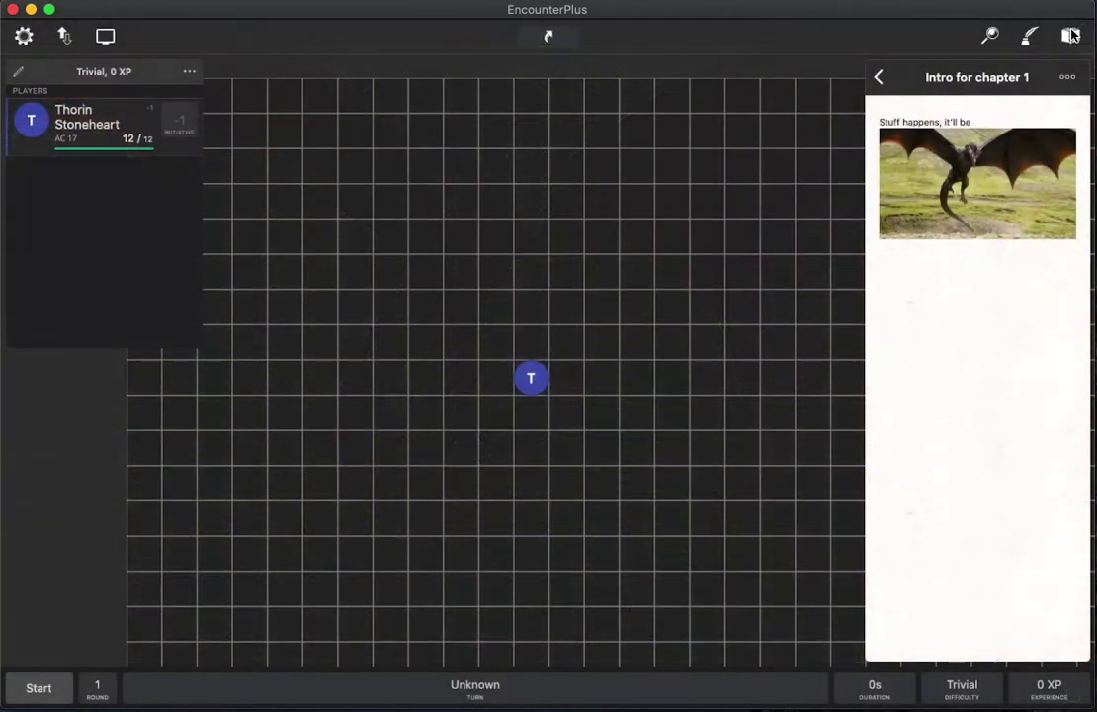
# - Place the Intro for chapter 1 page on the map as a marker and preview its note
pyautogui.click(878, 76)
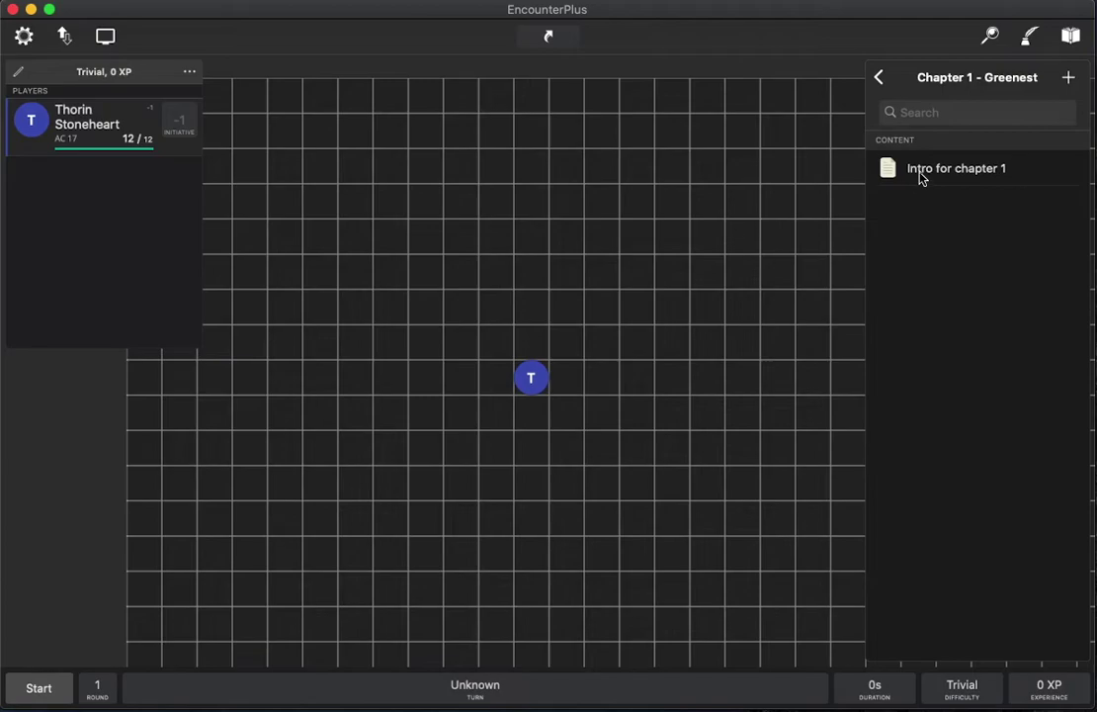
pyautogui.moveTo(921, 176); pyautogui.dragTo(631, 166)
pyautogui.scroll(-2, 631, 383)
pyautogui.scroll(2, 624, 384)
pyautogui.click(709, 155)
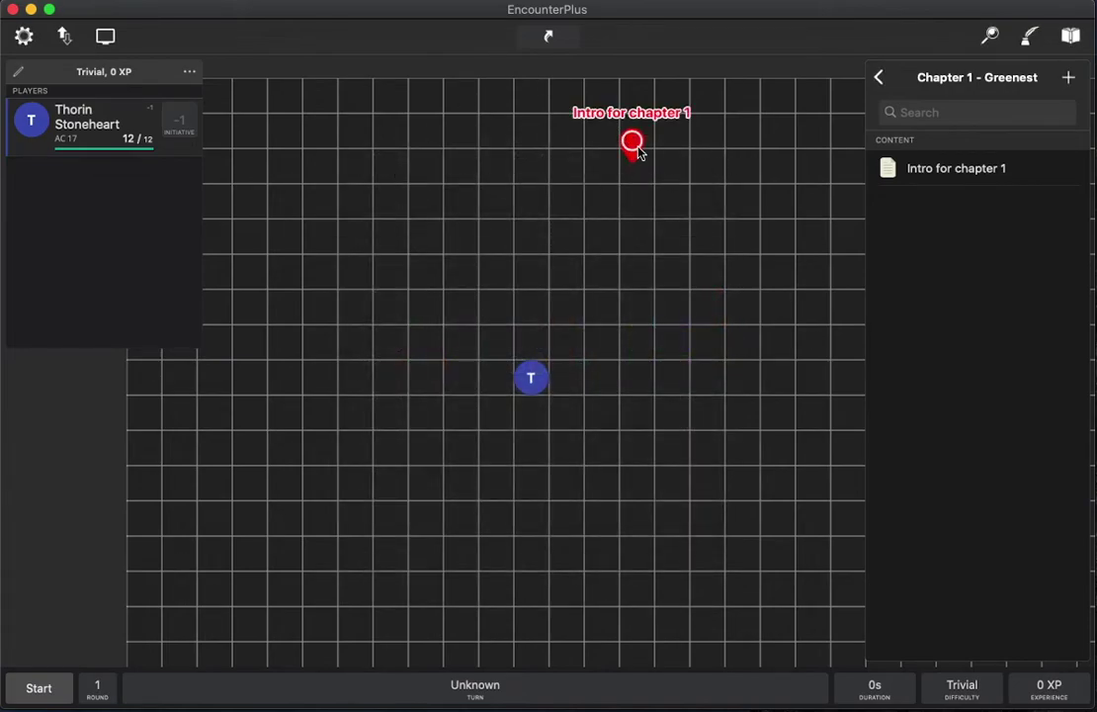
pyautogui.click(633, 144)
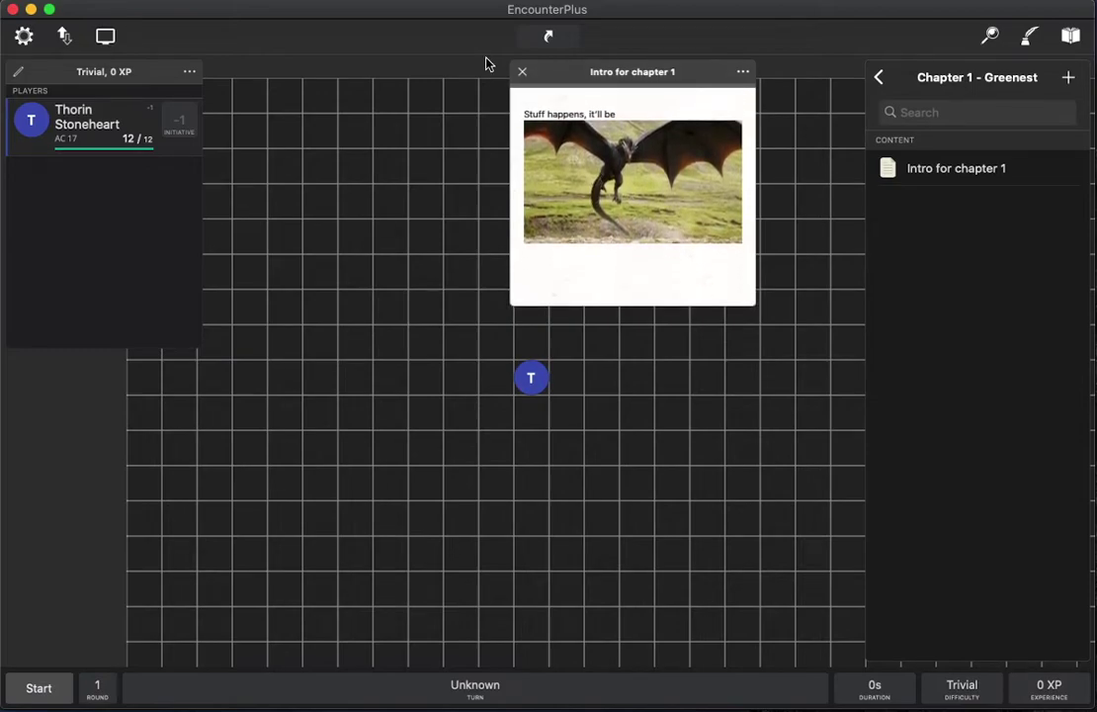
pyautogui.click(522, 72)
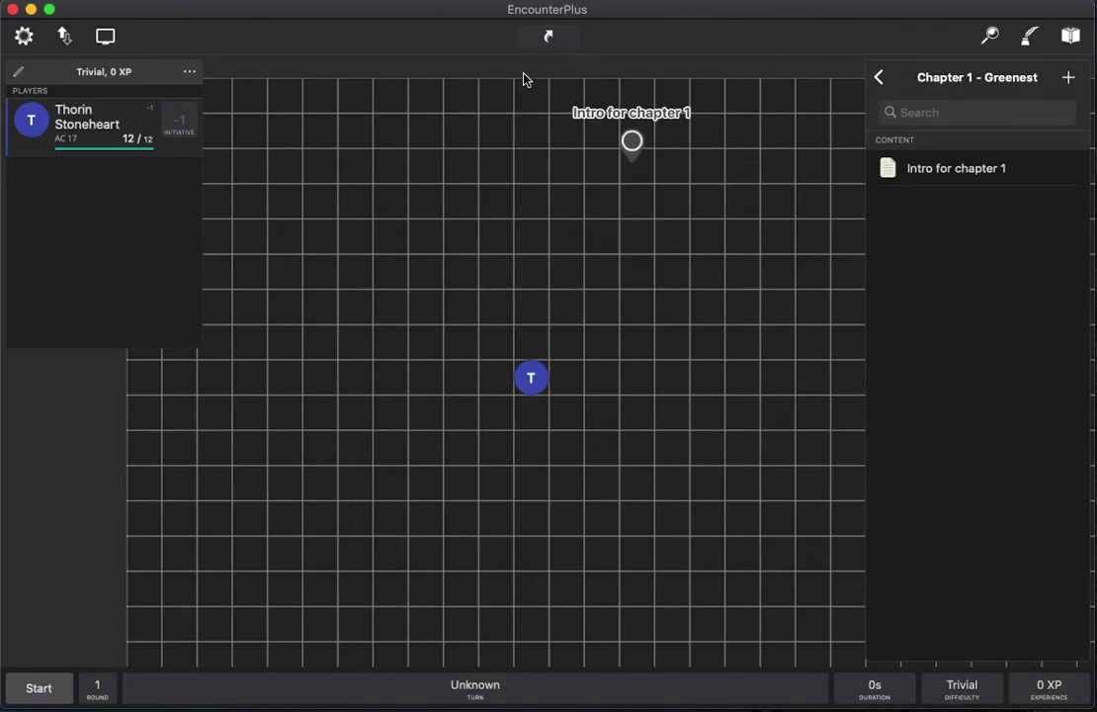
# - Delete the Intro for chapter 1 map marker
pyautogui.rightClick(632, 141)
pyautogui.click(551, 174)
pyautogui.rightClick(632, 139)
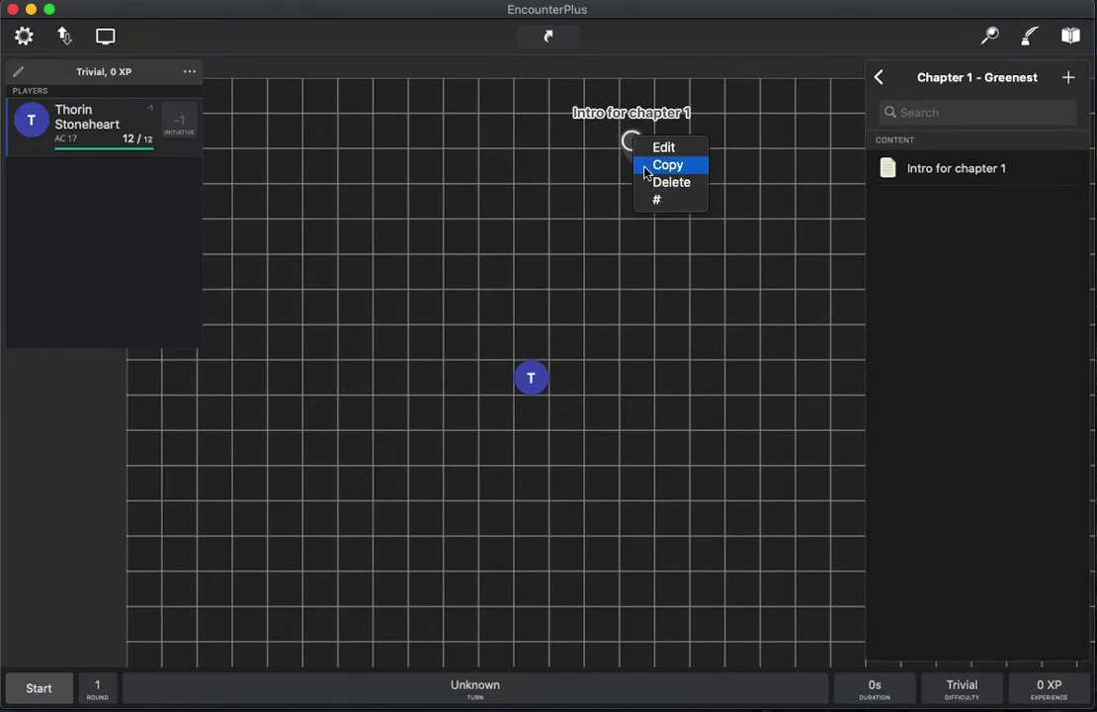
pyautogui.click(656, 181)
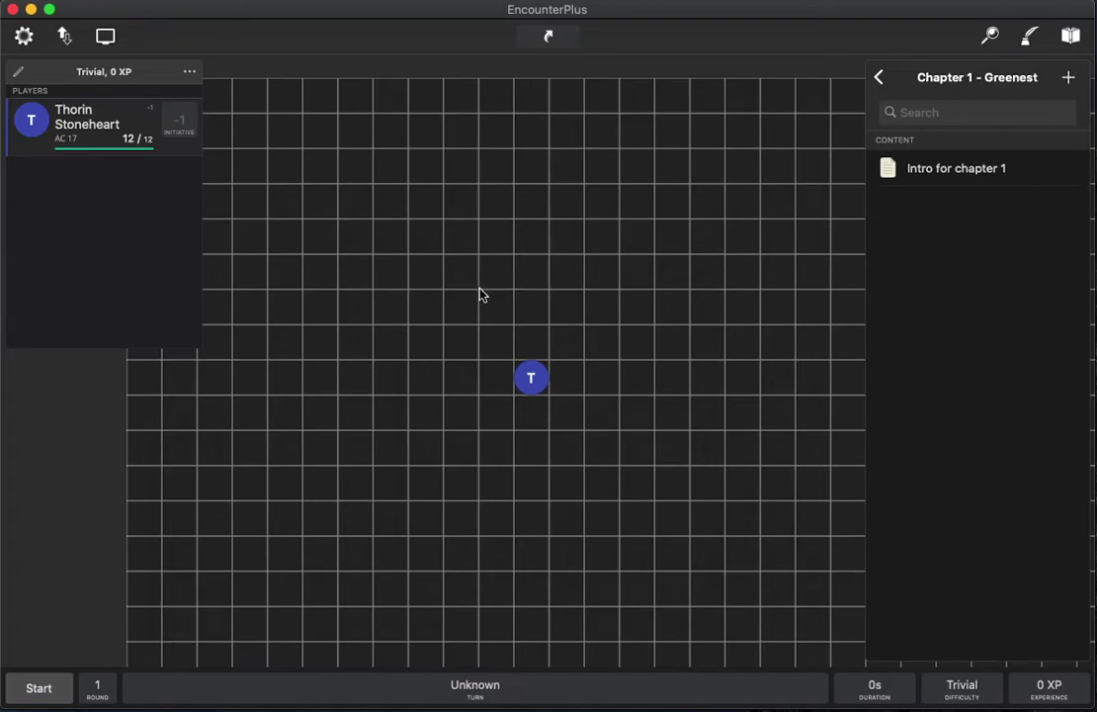
# - Insert five Goblins into the encounter via a 'gobl' monster search
pyautogui.click(190, 77)
pyautogui.click(186, 131)
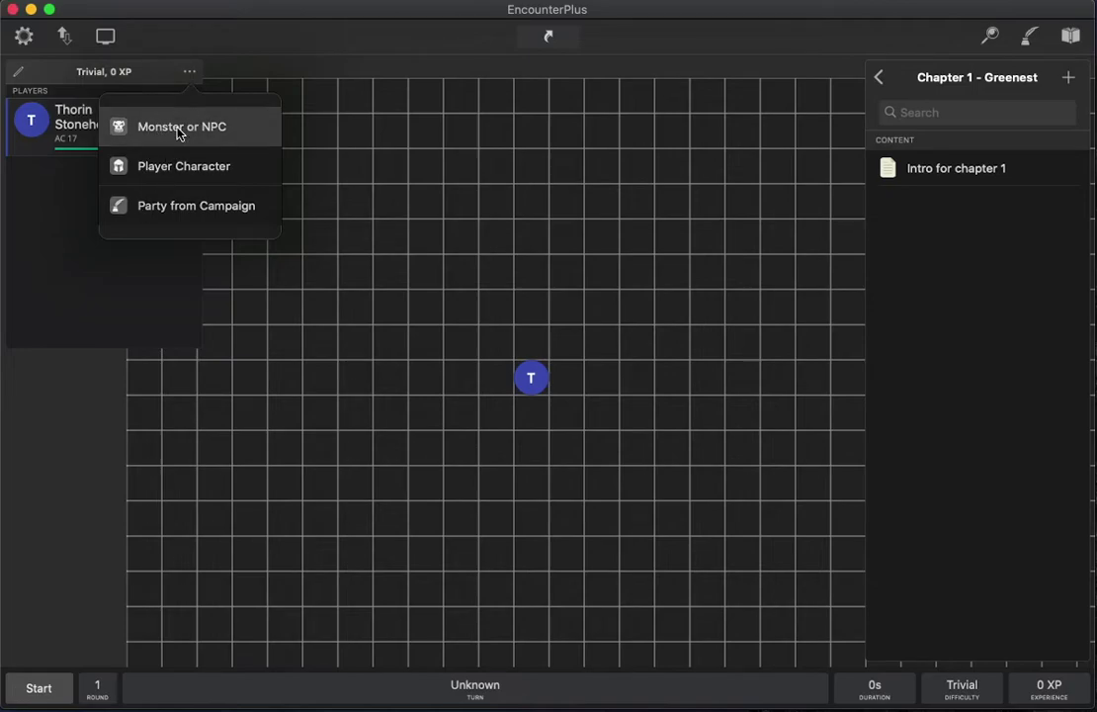
pyautogui.click(180, 129)
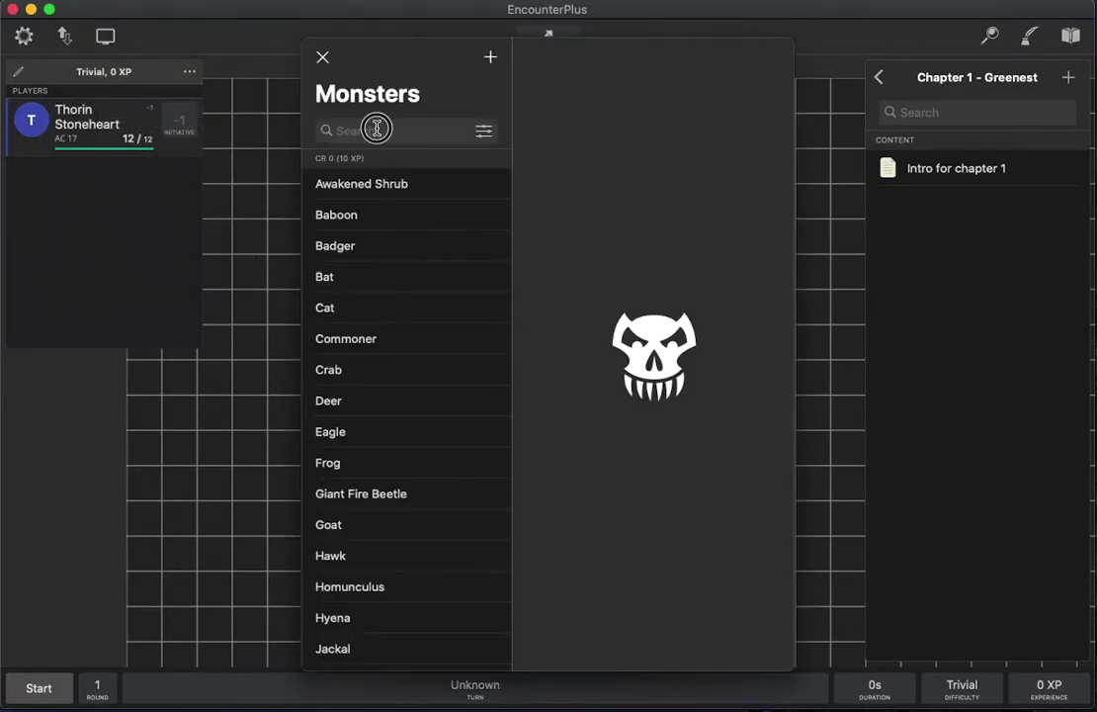
pyautogui.click(377, 129)
pyautogui.write('gobli')
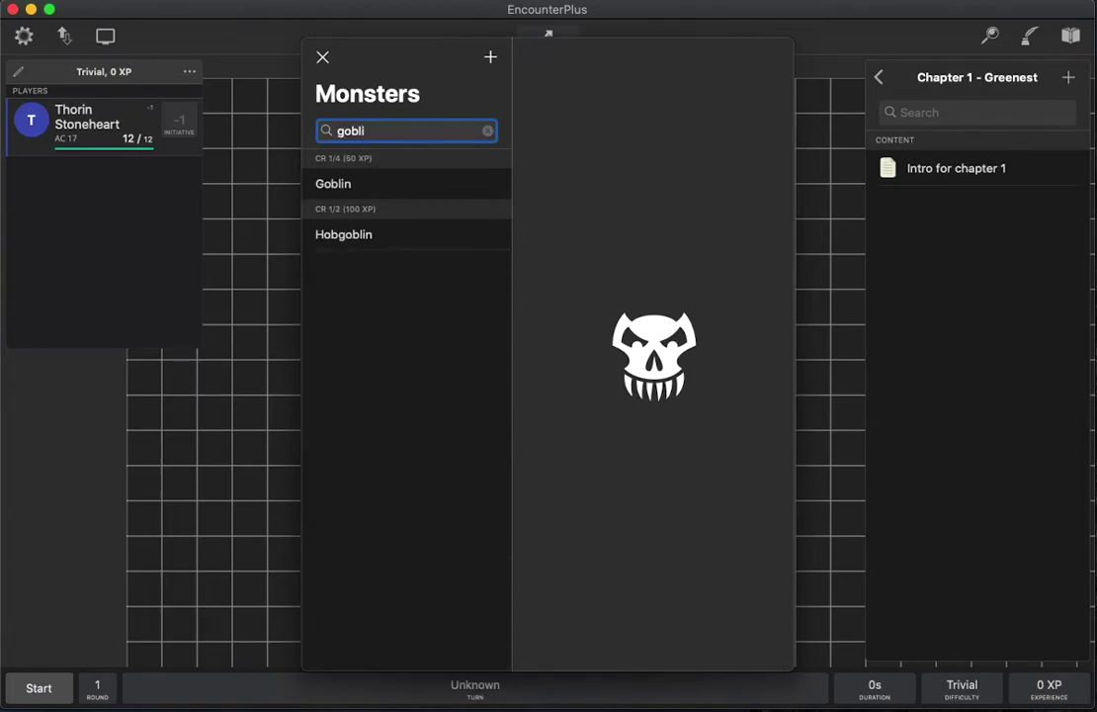
pyautogui.click(373, 187)
pyautogui.click(732, 56)
pyautogui.click(732, 56)
pyautogui.click(732, 57)
pyautogui.click(732, 57)
pyautogui.click(732, 56)
pyautogui.click(324, 60)
# - Spread goblin tokens G1–G5 across the map above Thorin's token
pyautogui.moveTo(563, 387); pyautogui.dragTo(391, 254)
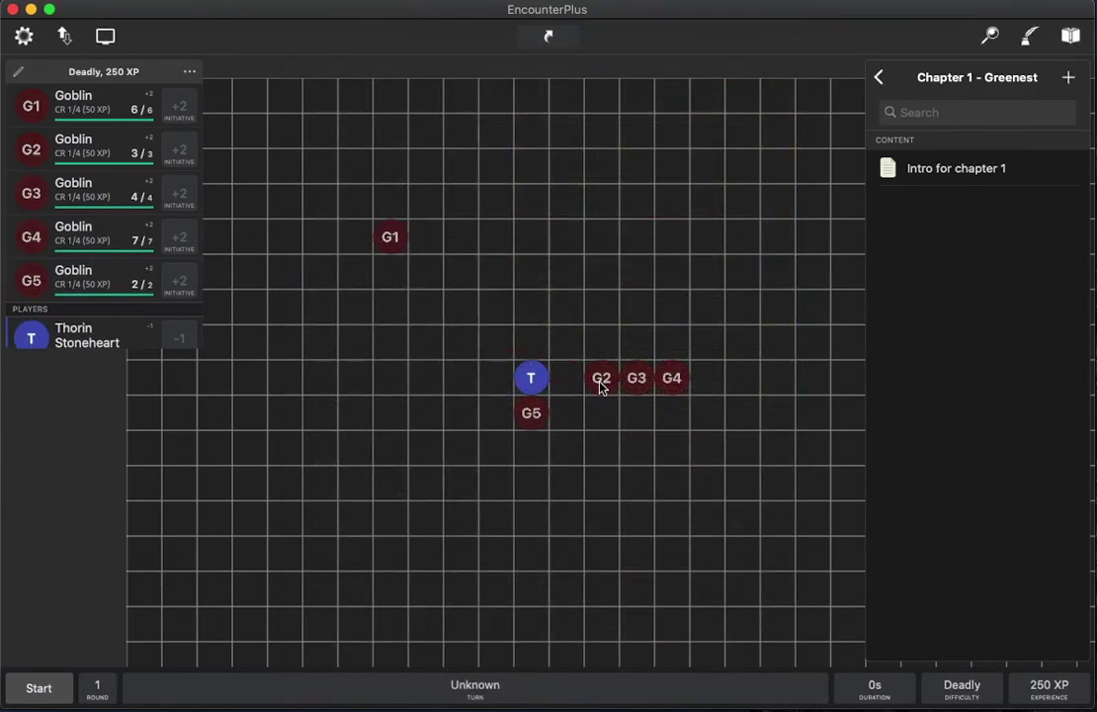
pyautogui.moveTo(600, 384); pyautogui.dragTo(424, 237)
pyautogui.moveTo(636, 380); pyautogui.dragTo(668, 277)
pyautogui.moveTo(531, 415); pyautogui.dragTo(740, 354)
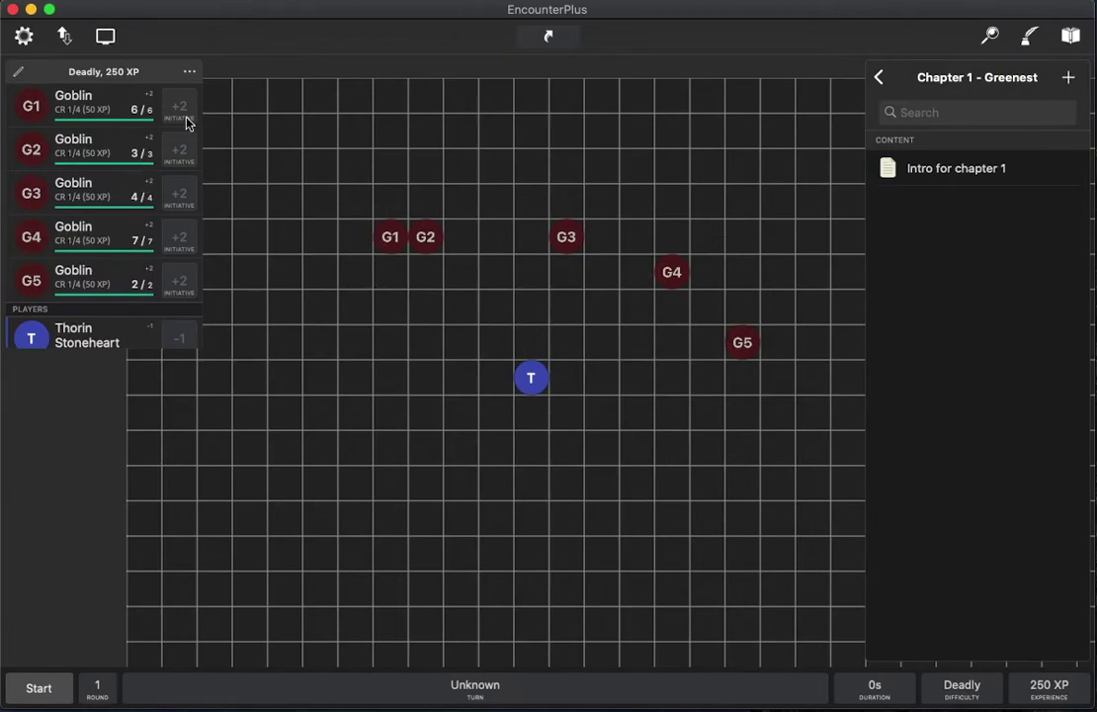
# - Save the five goblins as encounter 'Goblin Abmush', correcting the typo, under Chapter 1 - Greenest
pyautogui.click(193, 72)
pyautogui.click(176, 205)
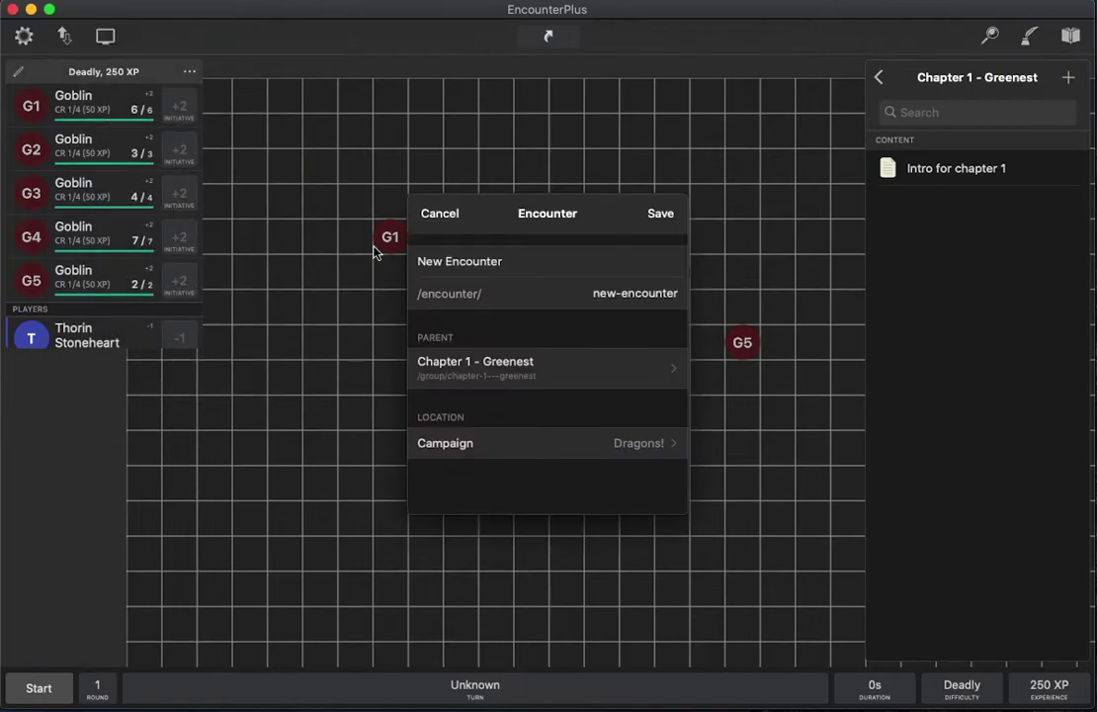
pyautogui.moveTo(497, 259); pyautogui.dragTo(290, 256)
pyautogui.write('Gobling Abmush')
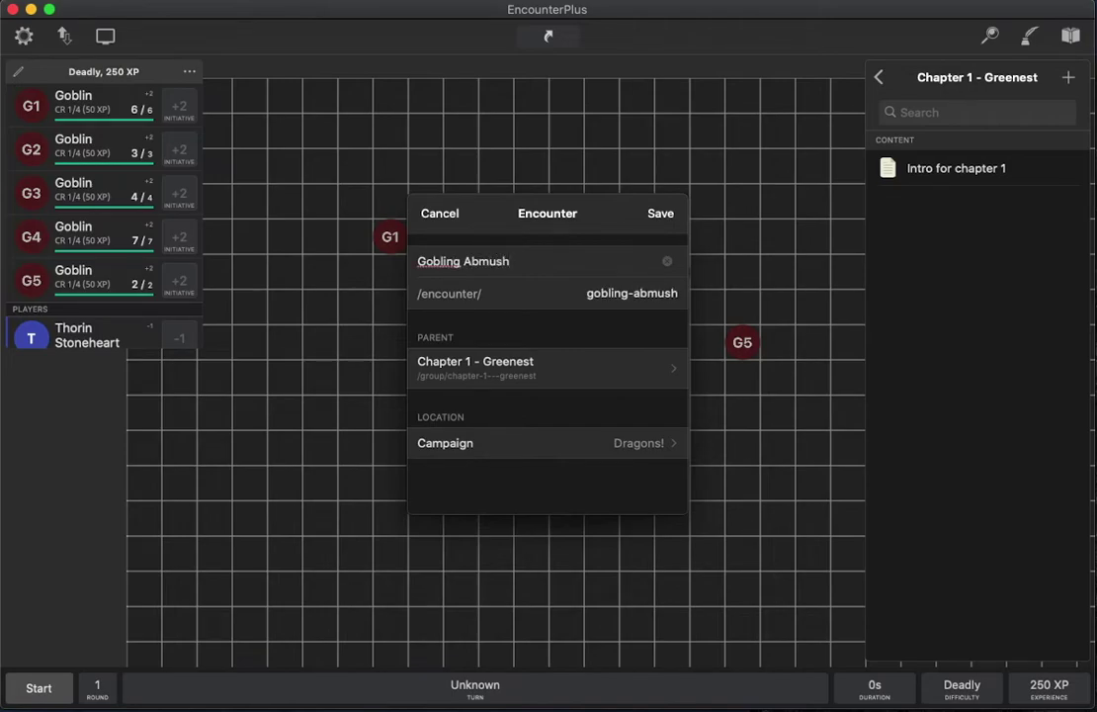
pyautogui.rightClick(441, 260)
pyautogui.click(514, 289)
pyautogui.click(546, 262)
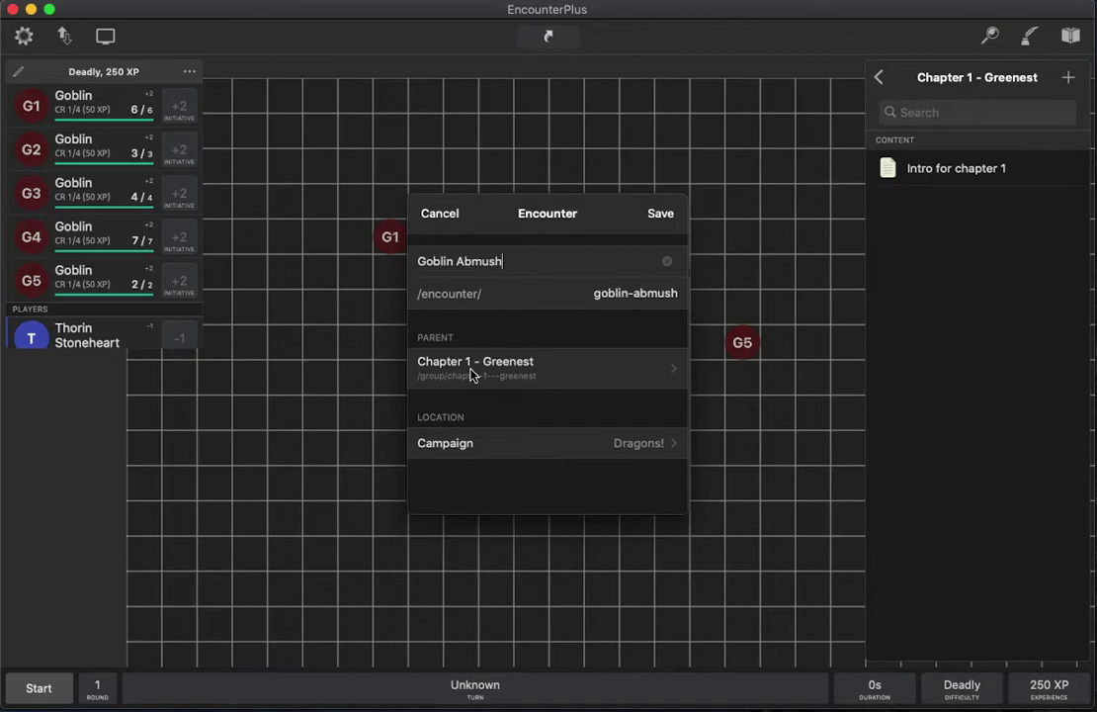
pyautogui.click(551, 368)
pyautogui.click(424, 195)
pyautogui.click(660, 203)
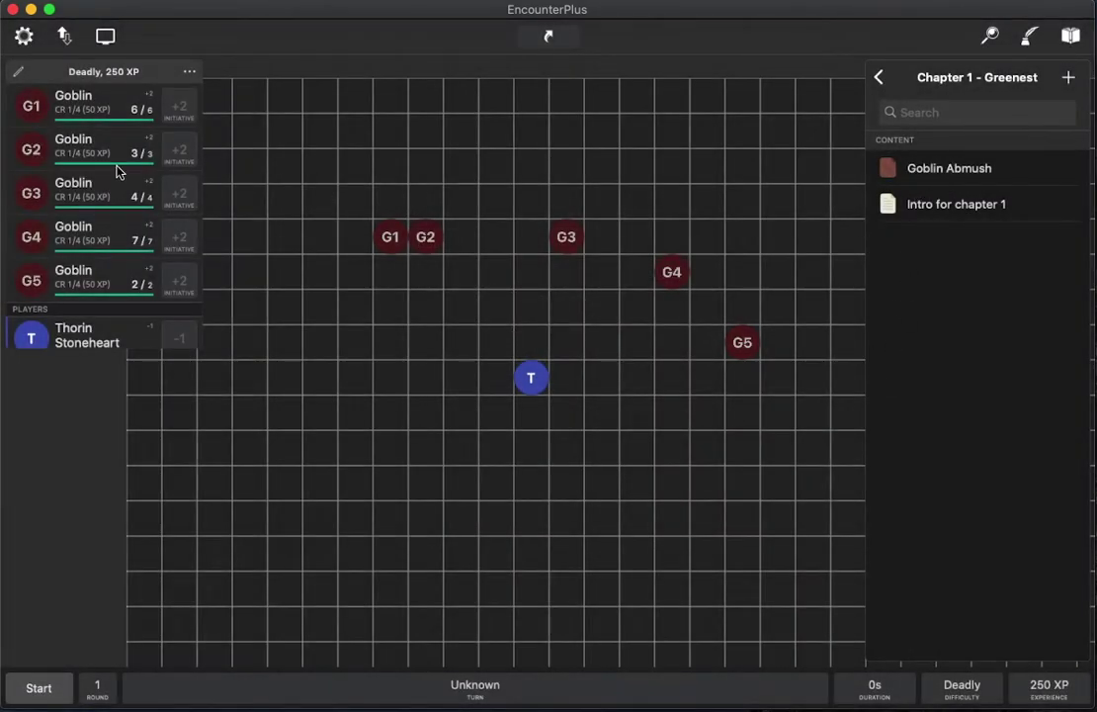
# - Reset the encounter, then reload the five Goblin Abmush goblins from the Content list
pyautogui.click(189, 71)
pyautogui.click(195, 166)
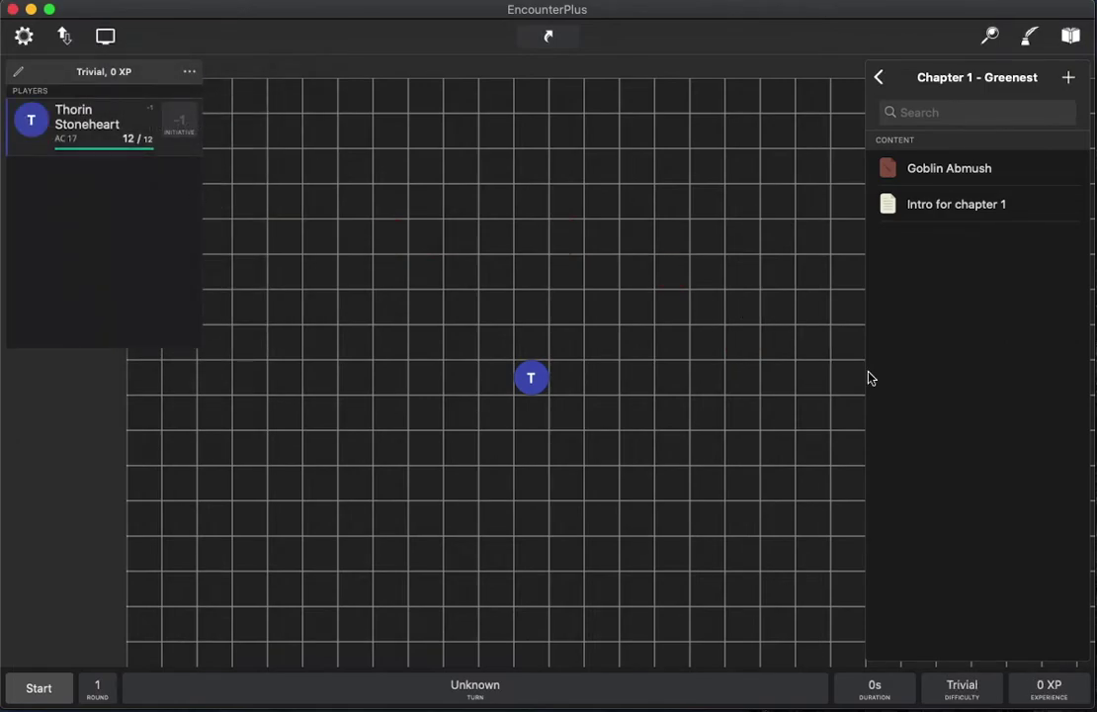
pyautogui.click(945, 170)
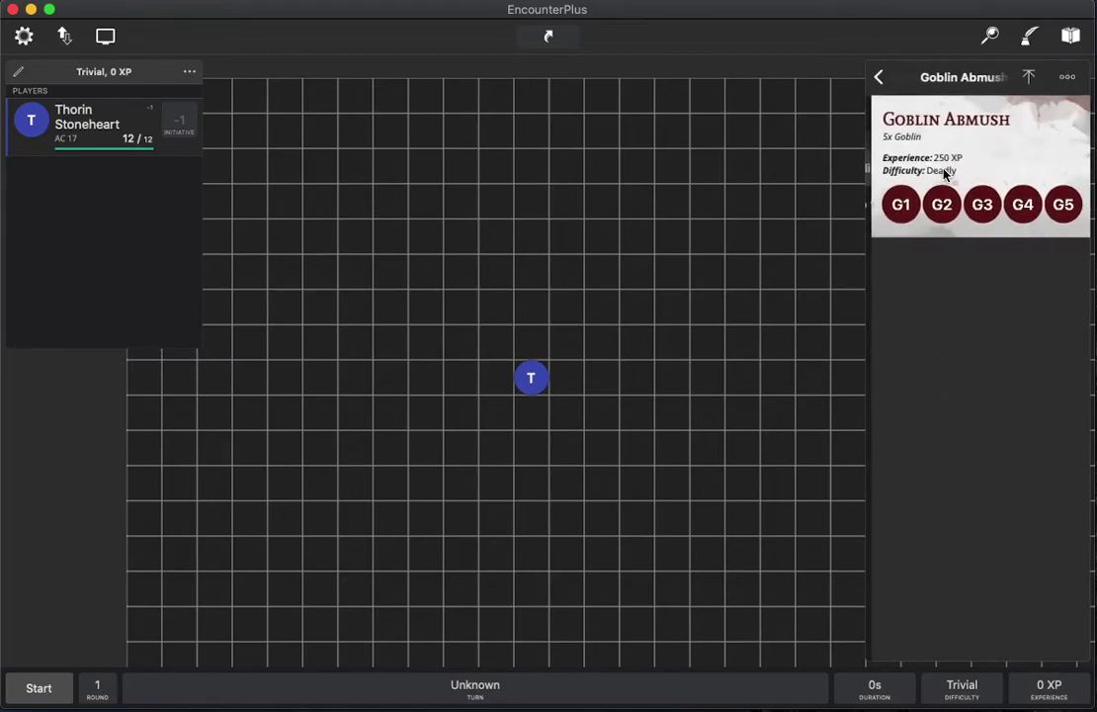
pyautogui.click(1029, 79)
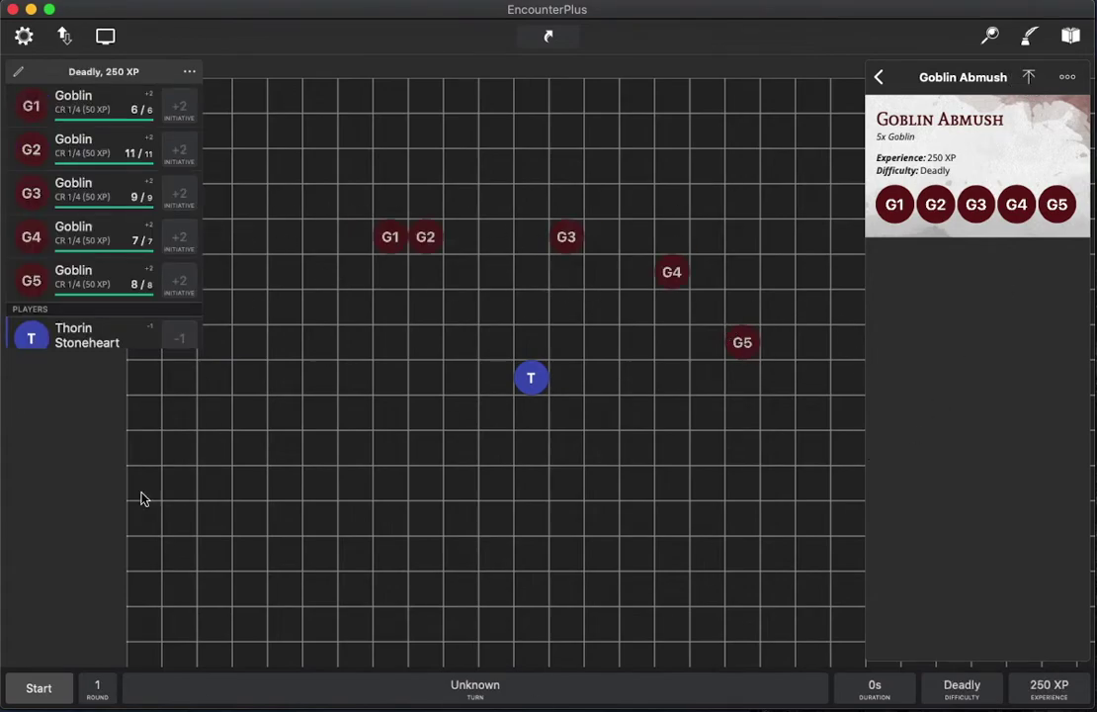
# - Clear the goblins and pin a Goblin Abmush marker at the map's upper left, showing its card
pyautogui.click(189, 72)
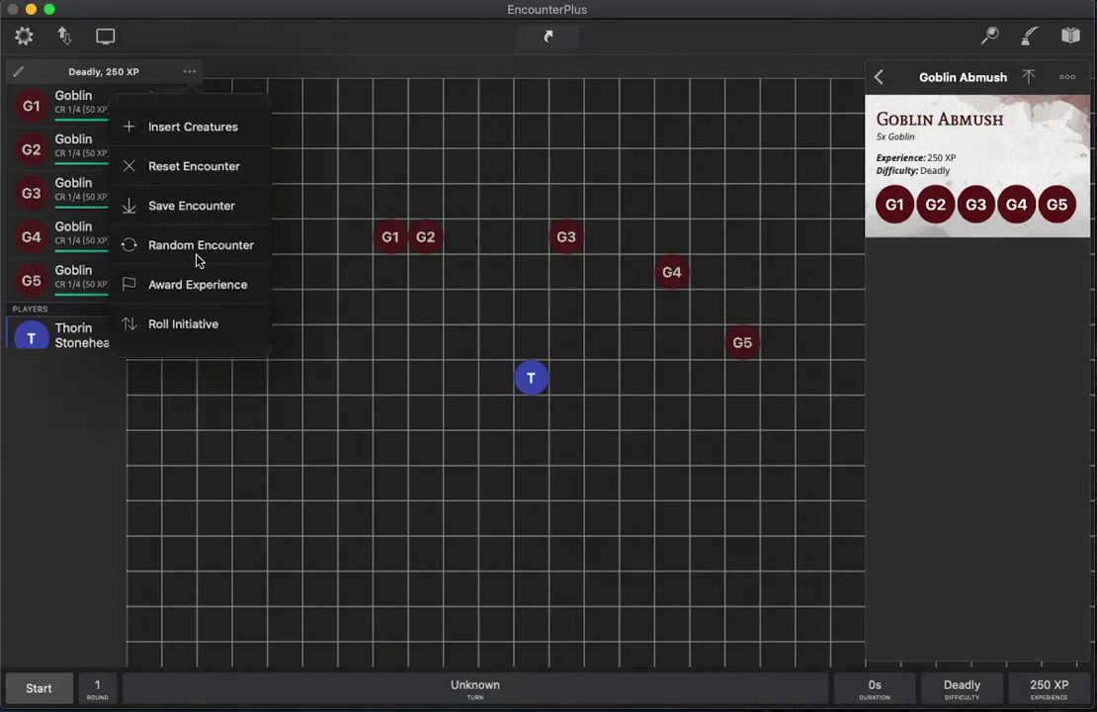
pyautogui.click(189, 166)
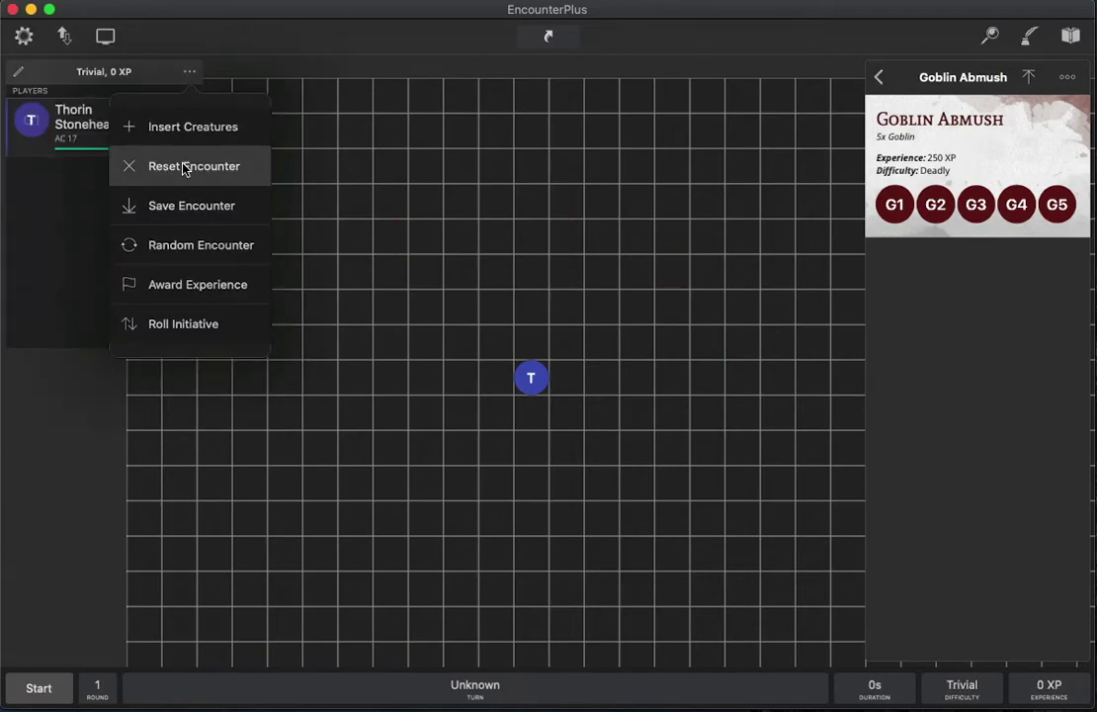
pyautogui.click(880, 78)
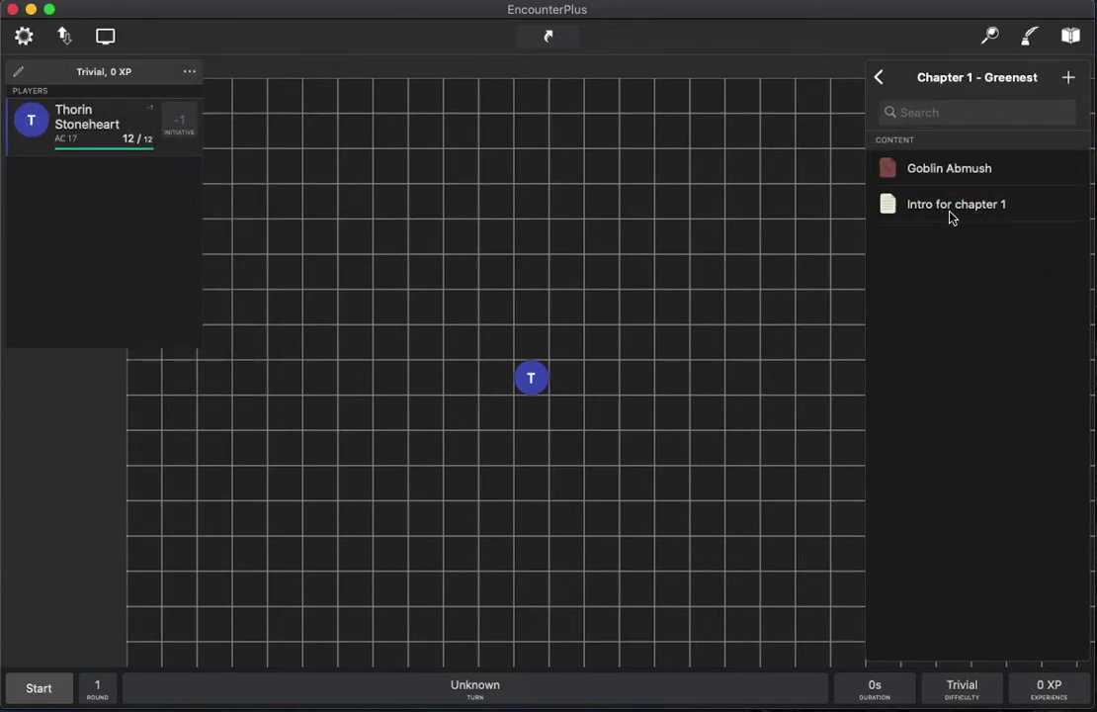
pyautogui.moveTo(952, 172)
pyautogui.mouseDown()
pyautogui.moveTo(716, 169)
pyautogui.moveTo(406, 224)
pyautogui.moveTo(347, 206)
pyautogui.mouseUp()
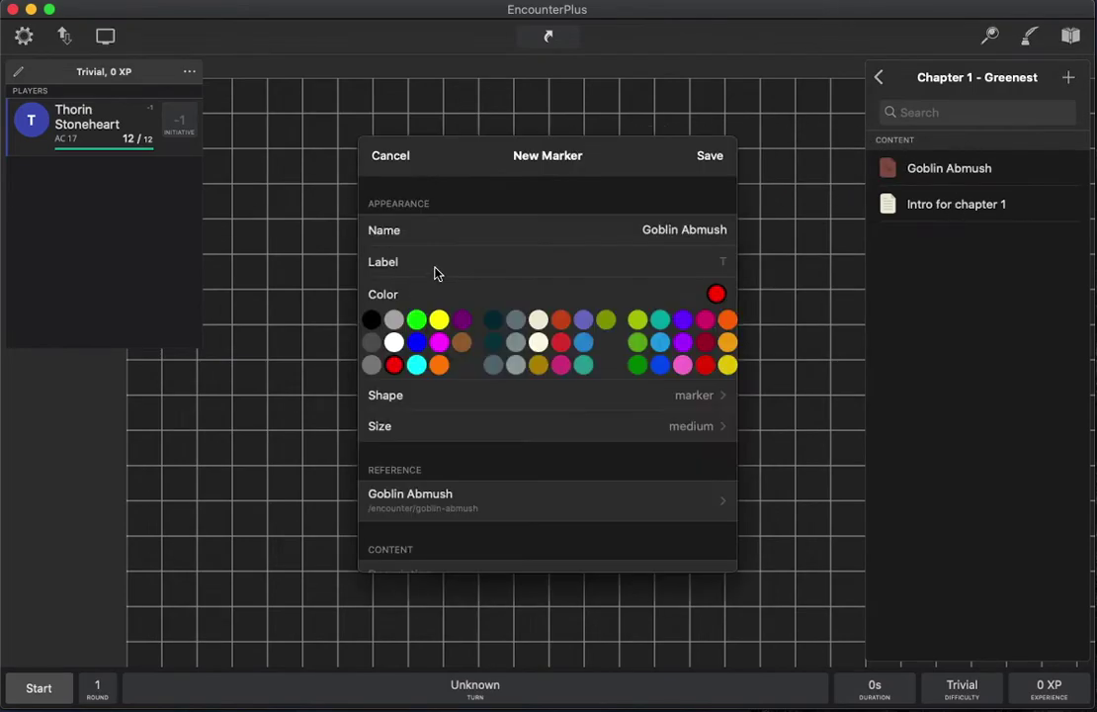
pyautogui.click(711, 156)
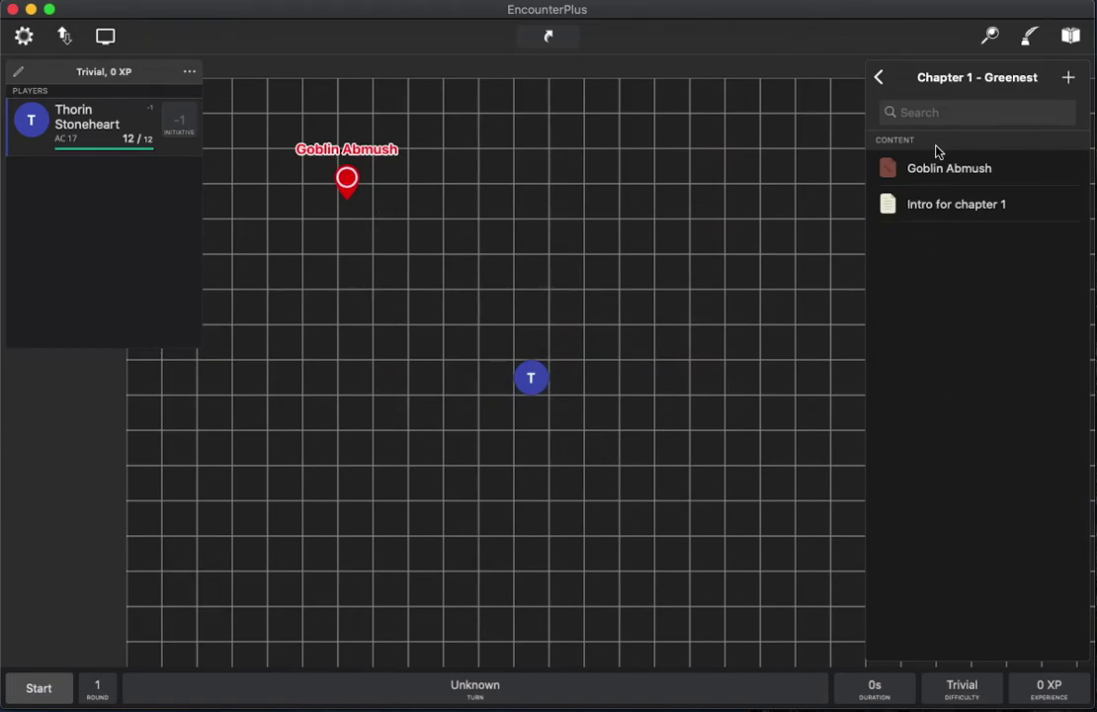
pyautogui.click(346, 178)
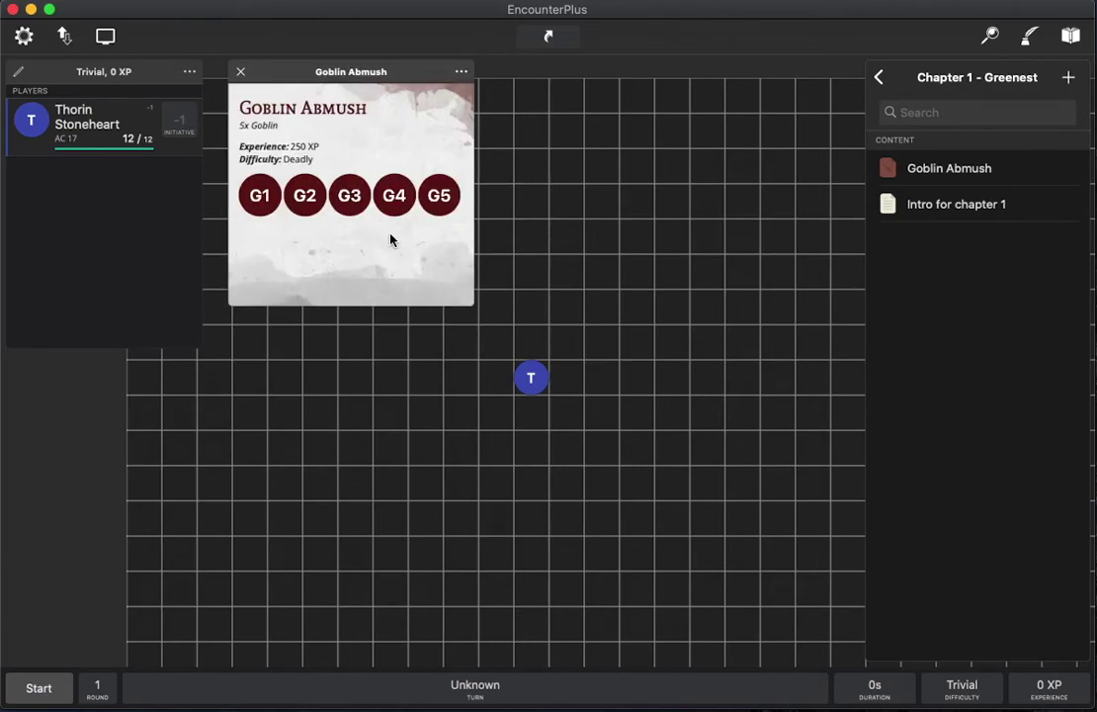
# - Give Goblin Abmush the description 'They ambush! DC15 to notice and not be surprised'
pyautogui.click(242, 77)
pyautogui.hscroll(5, 970, 171)
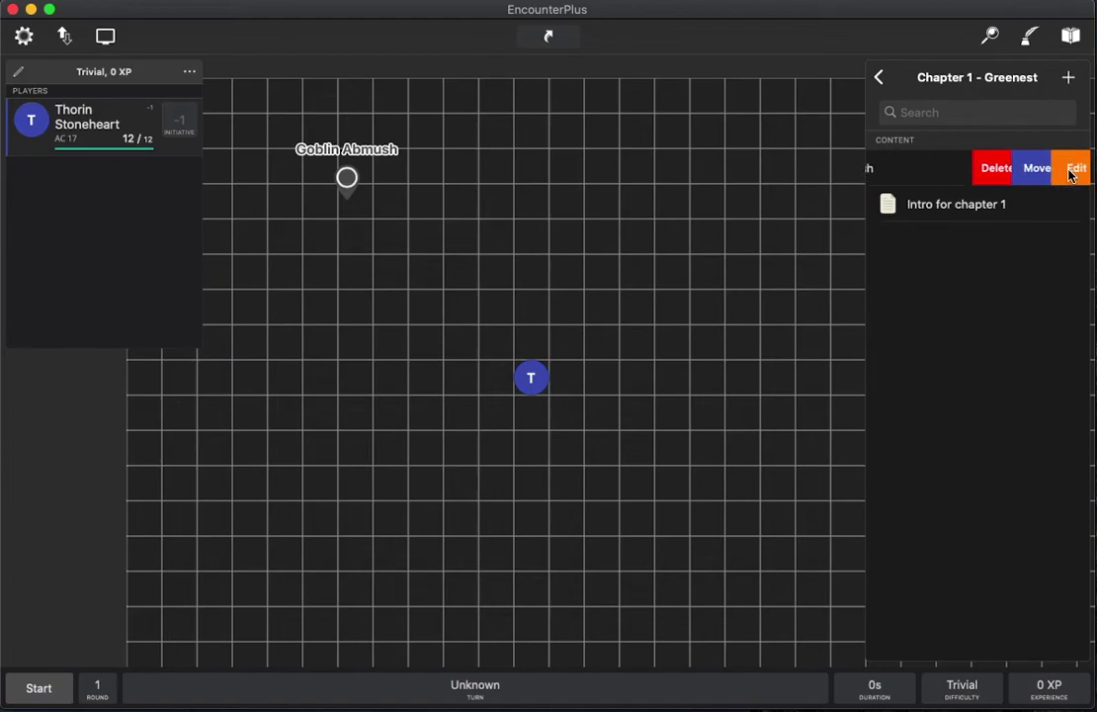
pyautogui.click(1060, 170)
pyautogui.click(372, 160)
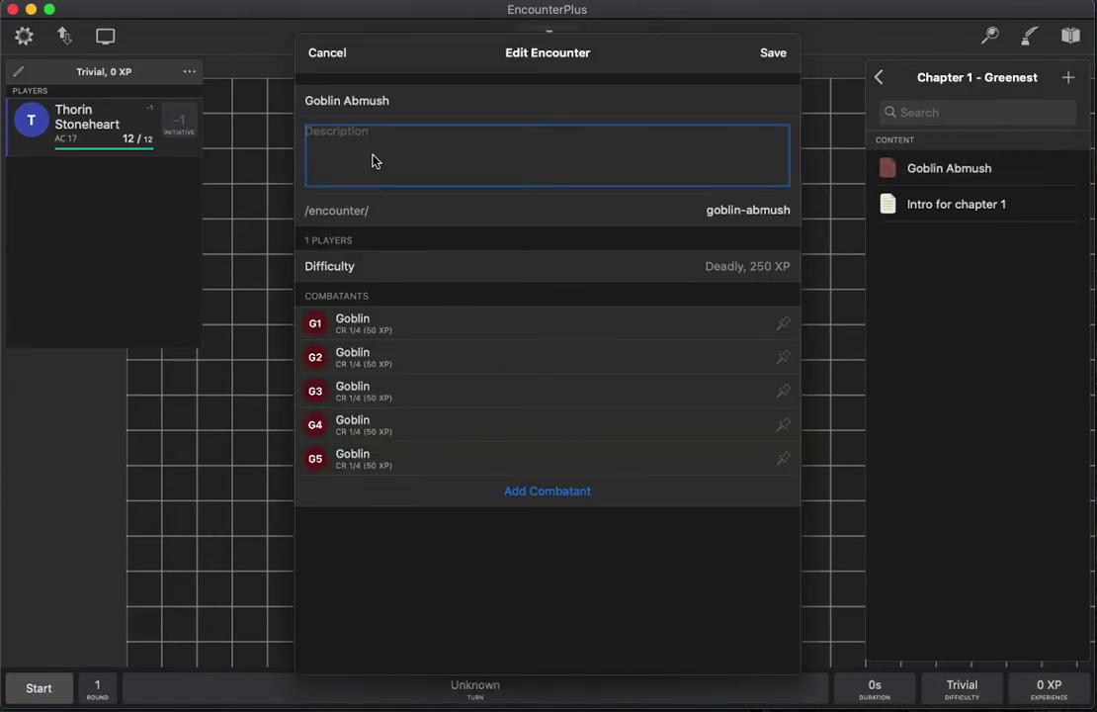
pyautogui.write('They ambush!  DC')
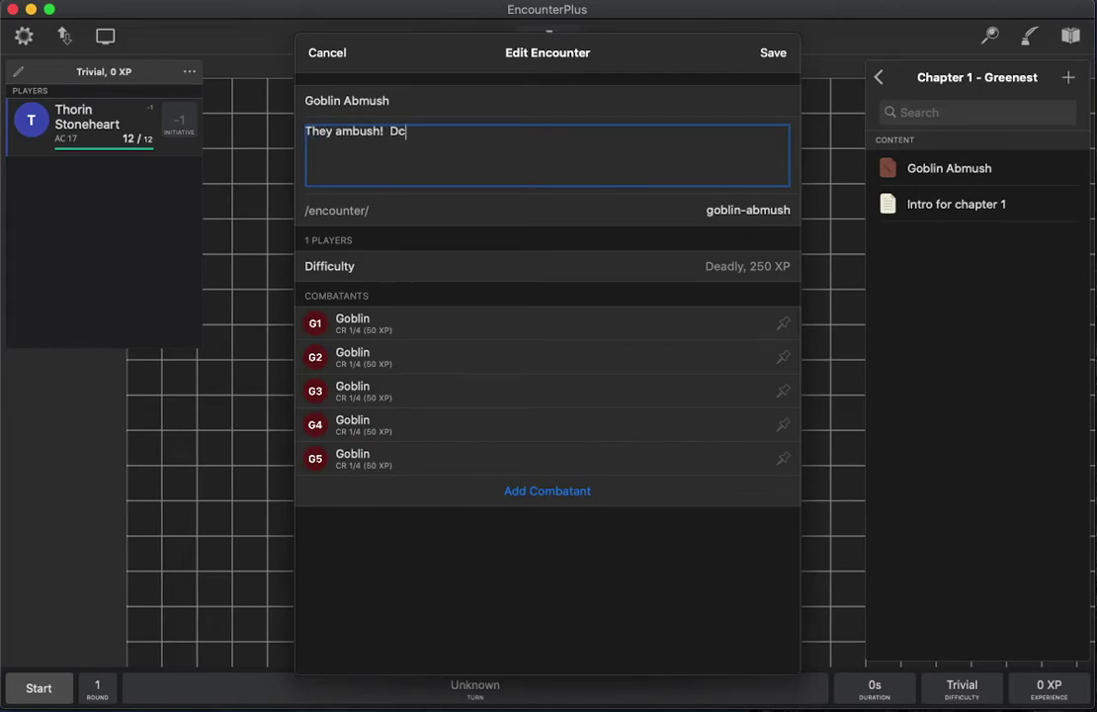
pyautogui.write('15 to notice and not be surprised')
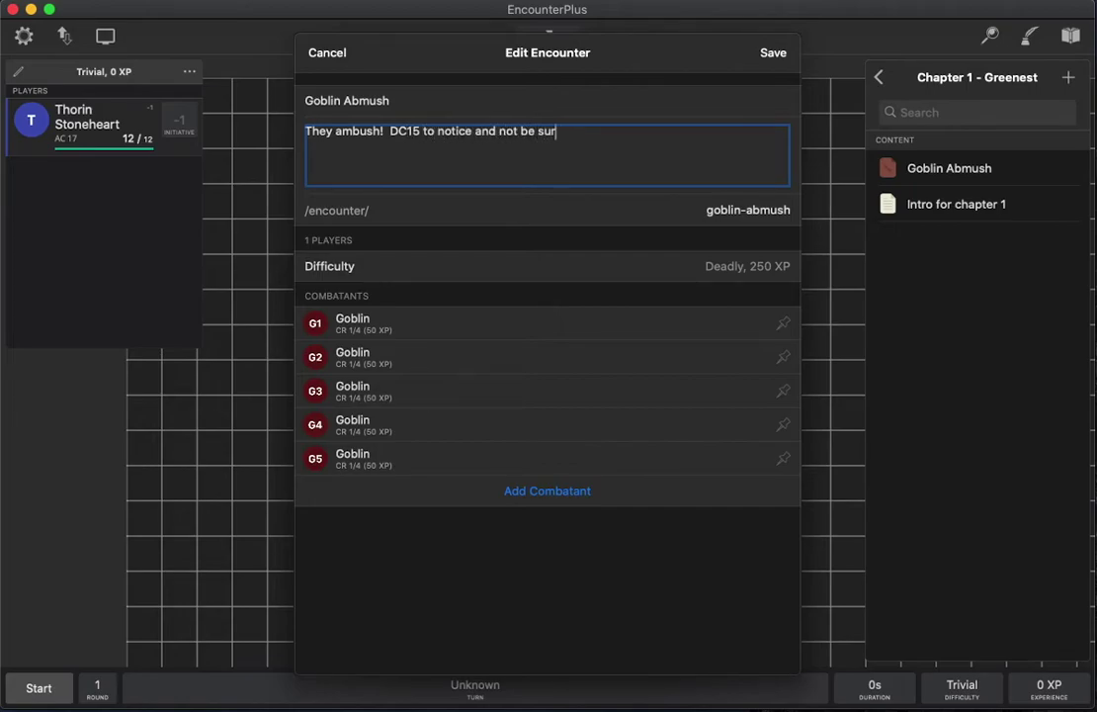
pyautogui.click(774, 52)
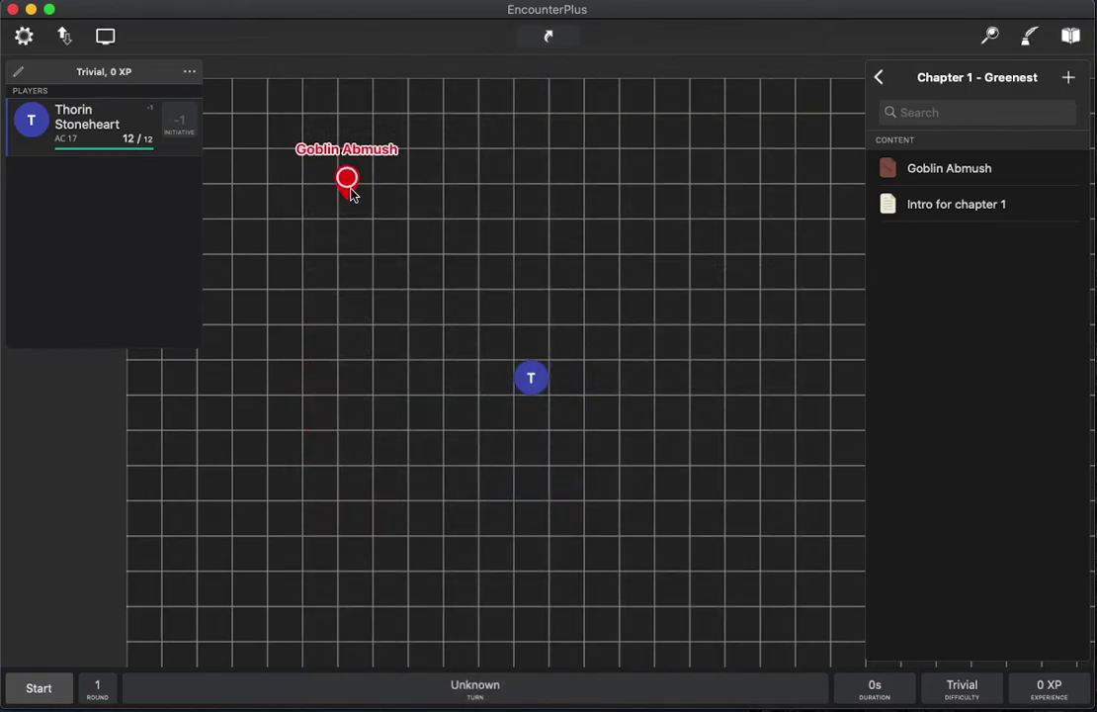
# - Load Goblin Abmush from its map marker so its five Goblins return beside Thorin
pyautogui.click(349, 188)
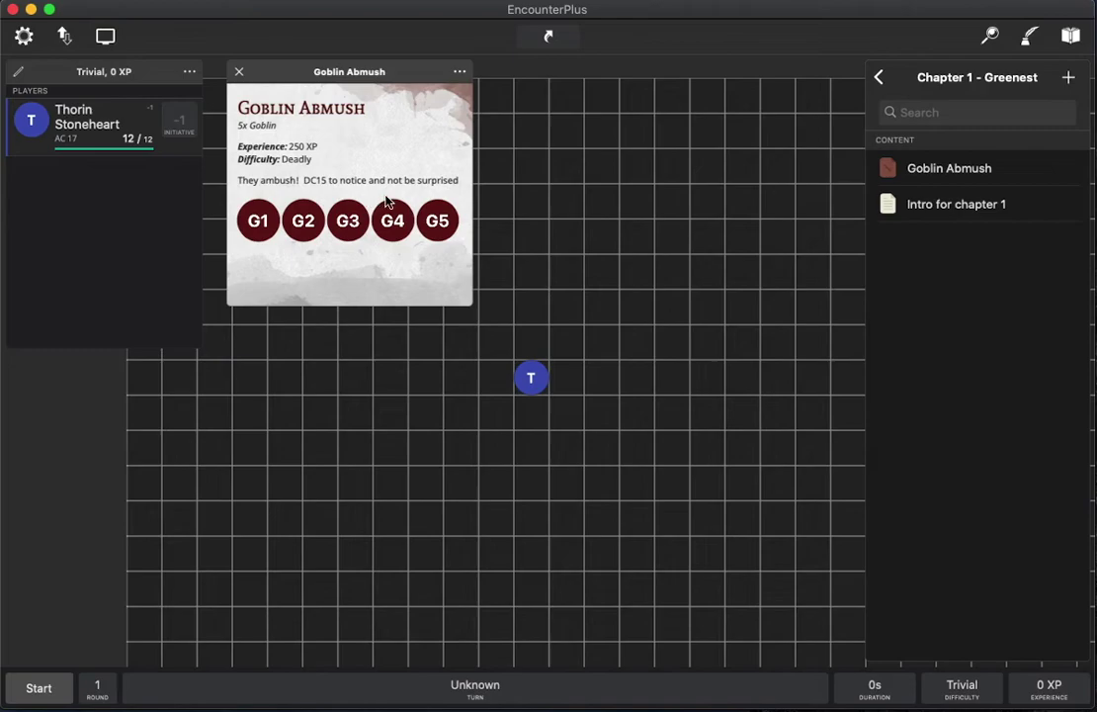
pyautogui.click(459, 75)
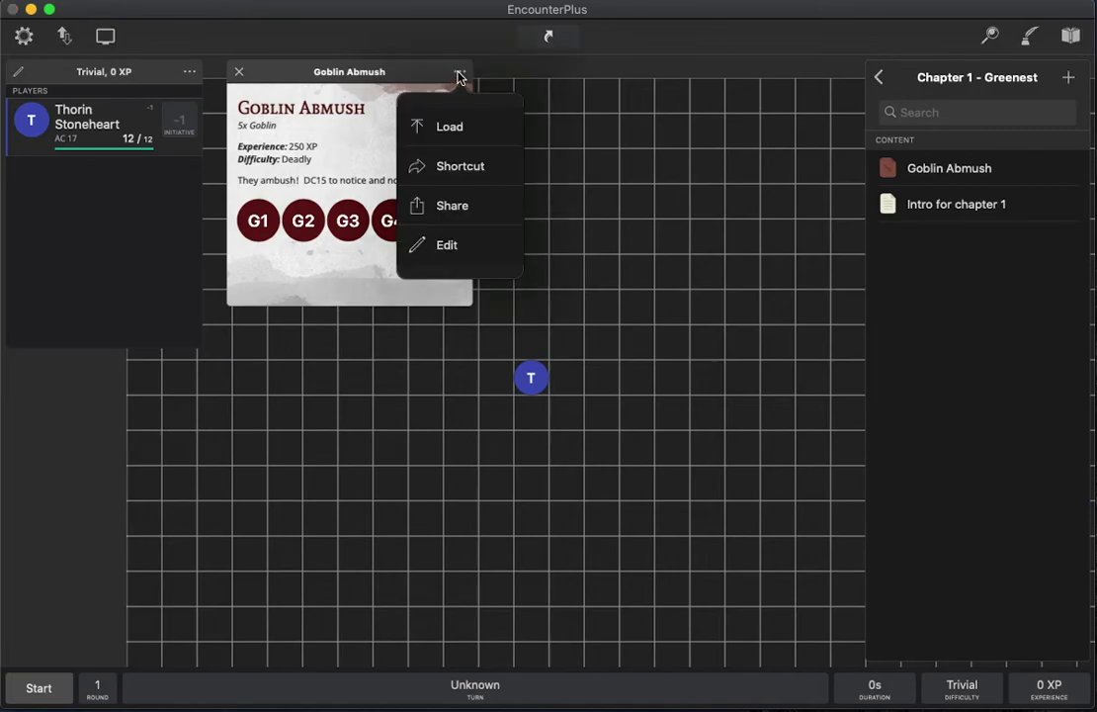
pyautogui.click(445, 126)
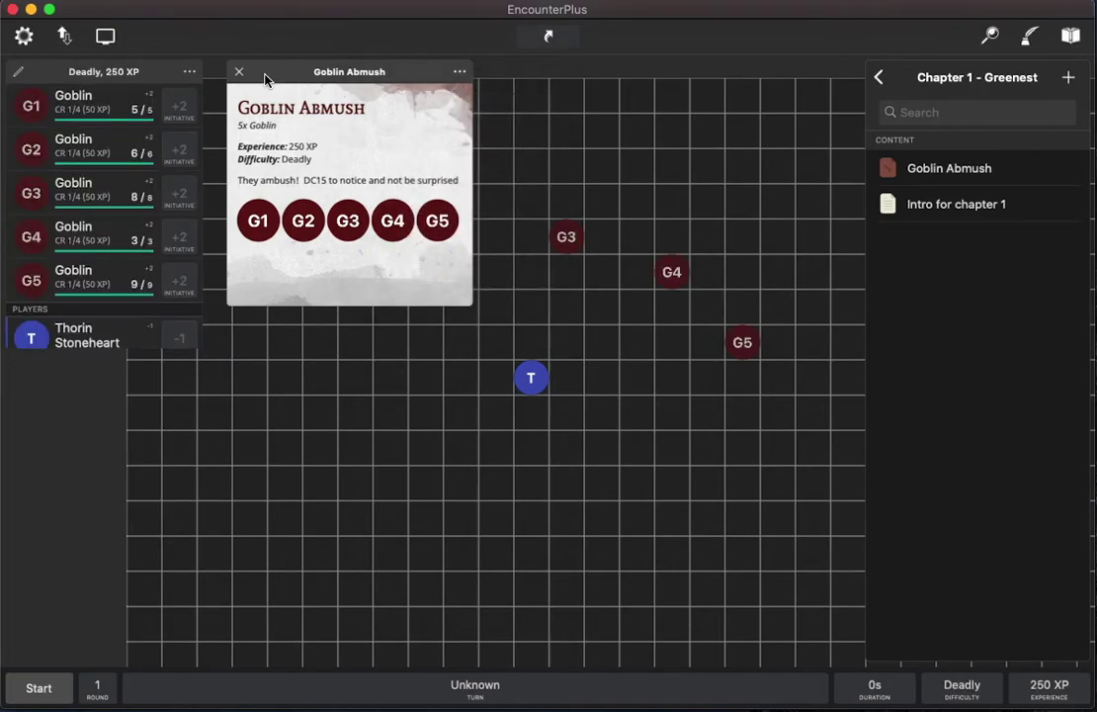
pyautogui.click(239, 71)
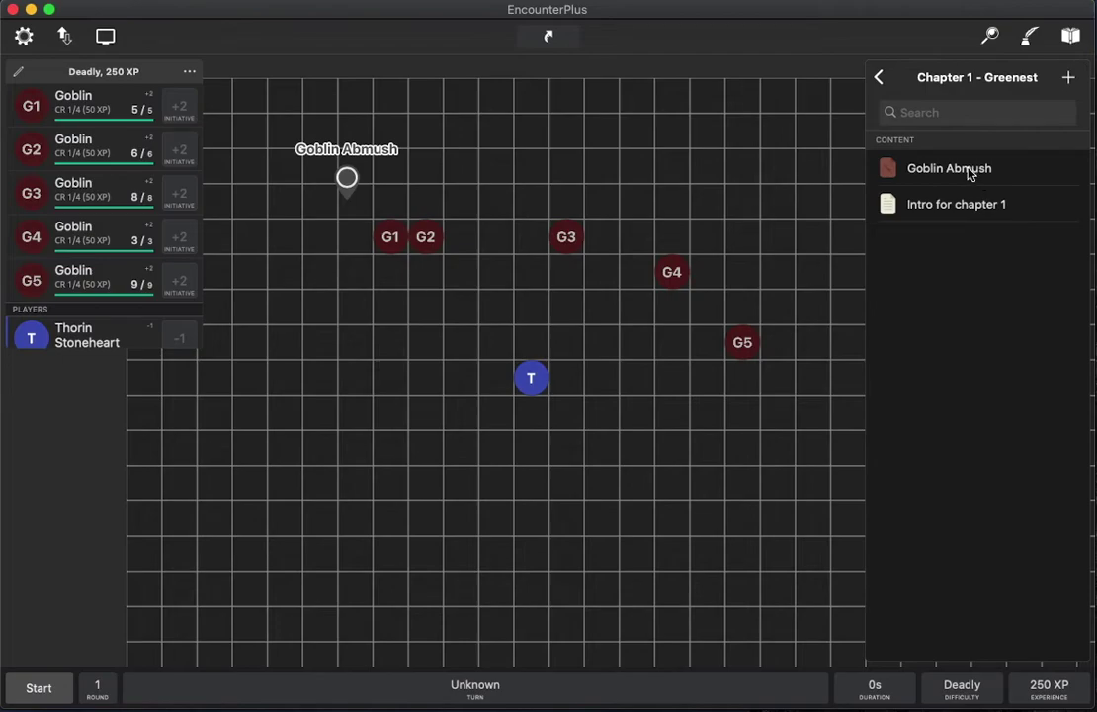
# - Create a new encounter named 'Kobold ambush' with the description 'Yep, again'
pyautogui.click(974, 274)
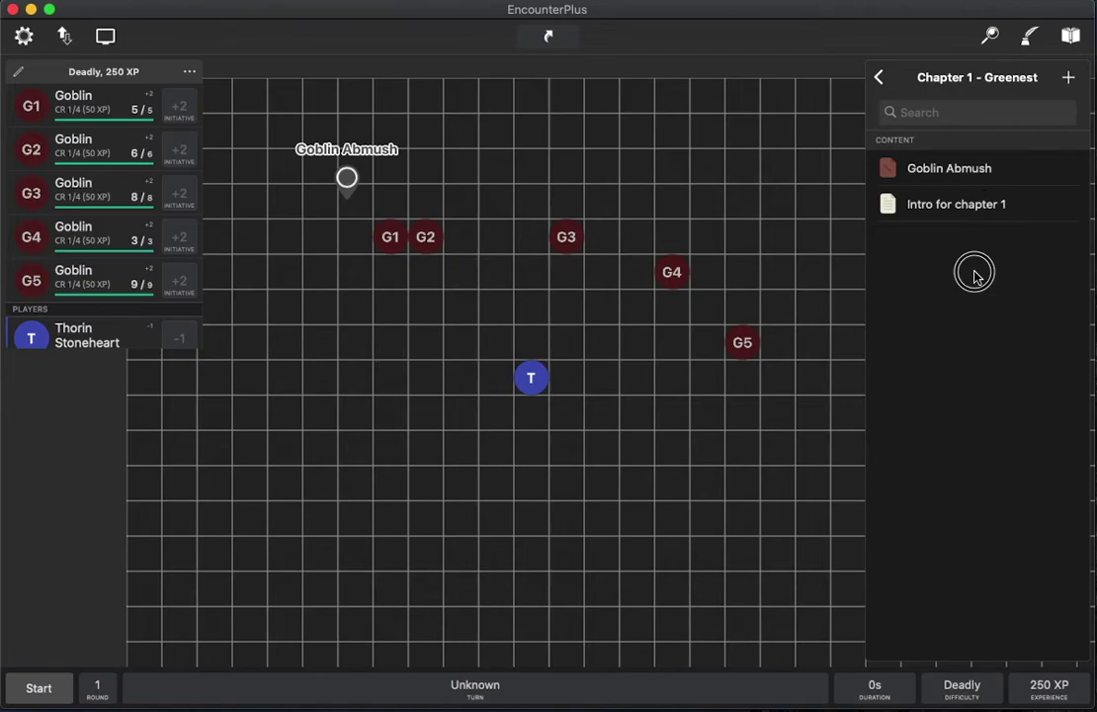
pyautogui.click(1066, 78)
pyautogui.click(1026, 206)
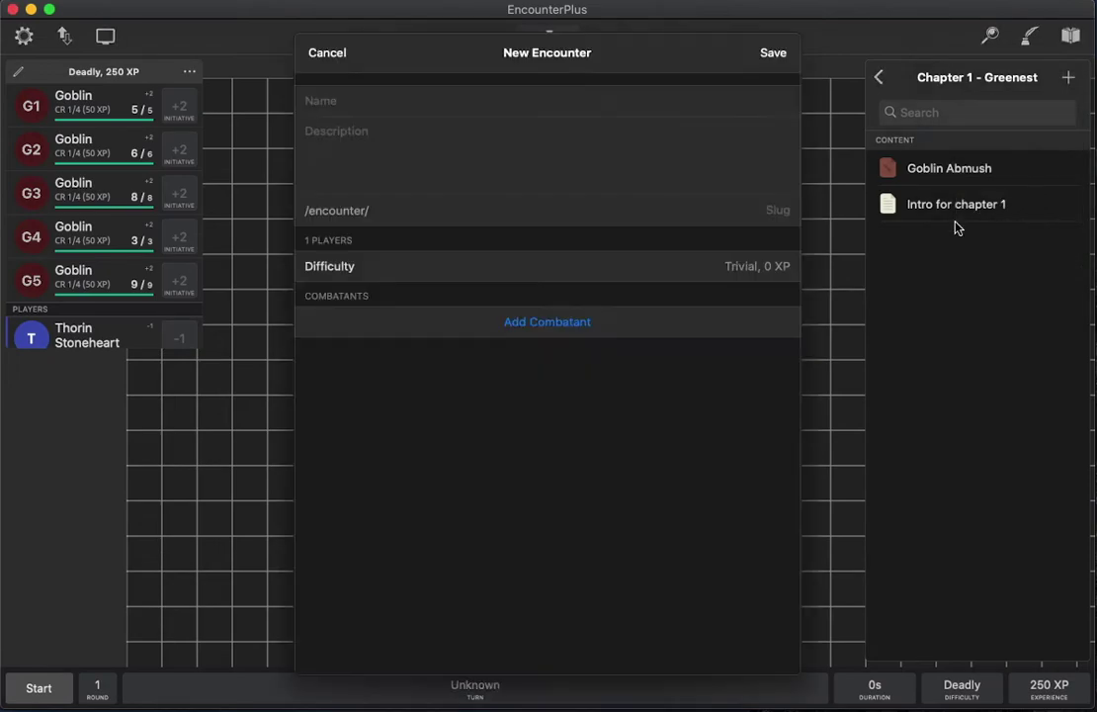
pyautogui.click(392, 108)
pyautogui.write('Kobolds')
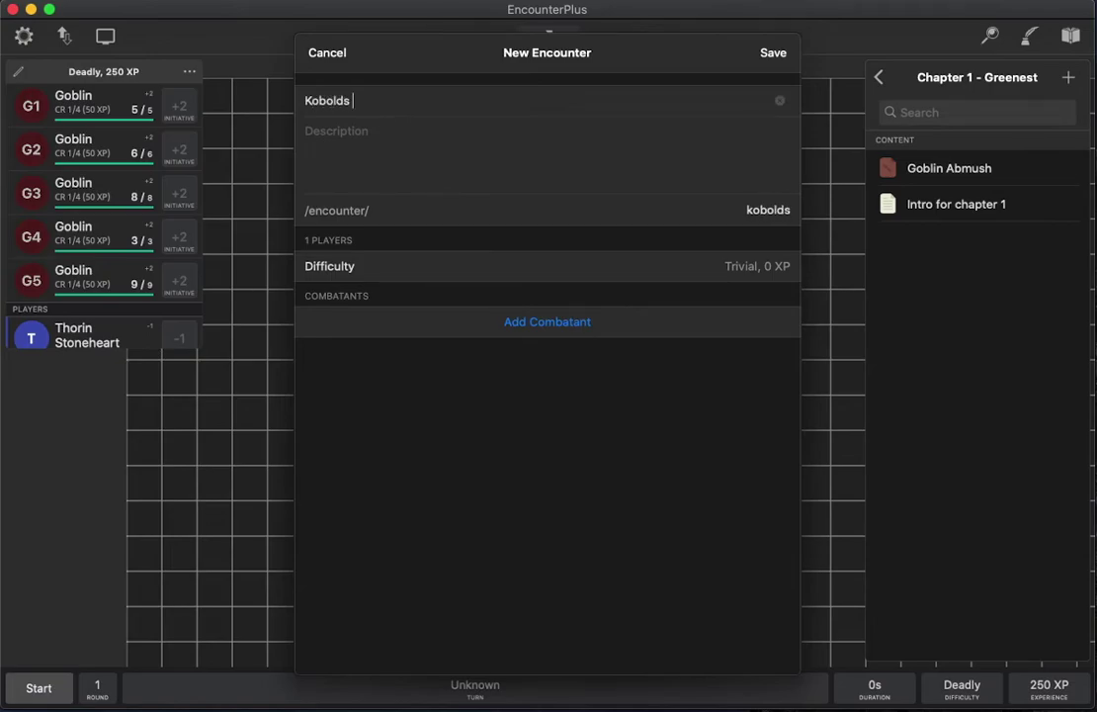
pyautogui.press('BackSpace')
pyautogui.press('BackSpace')
pyautogui.write('ambush')
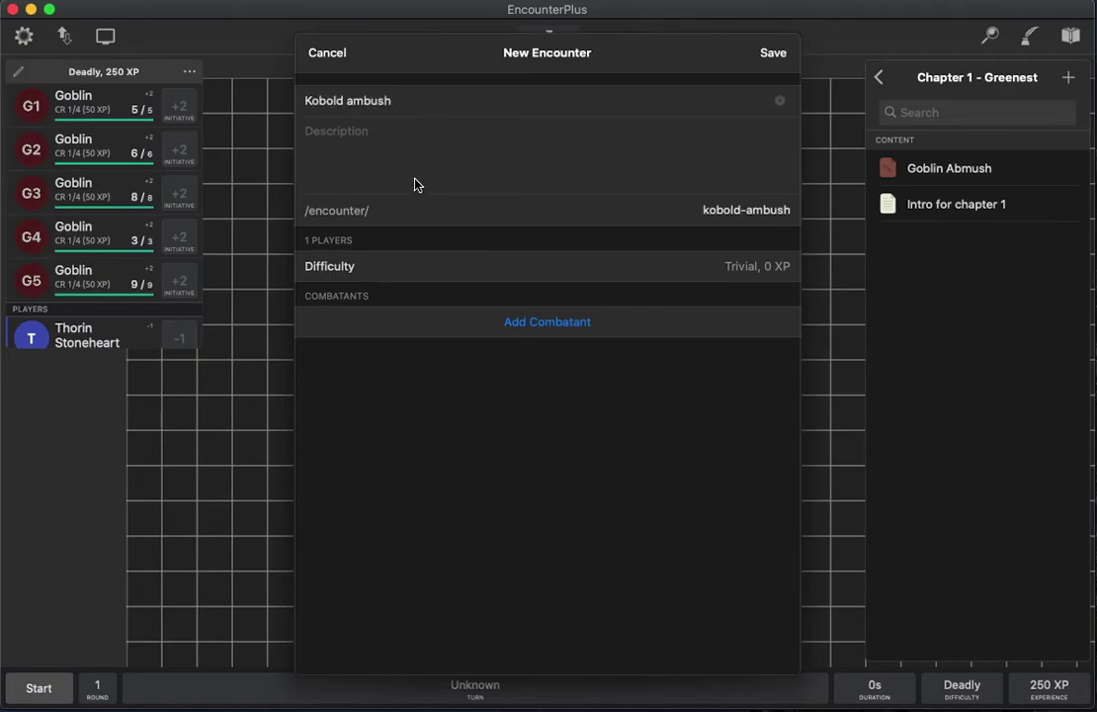
pyautogui.click(414, 144)
pyautogui.write('Yep, ag')
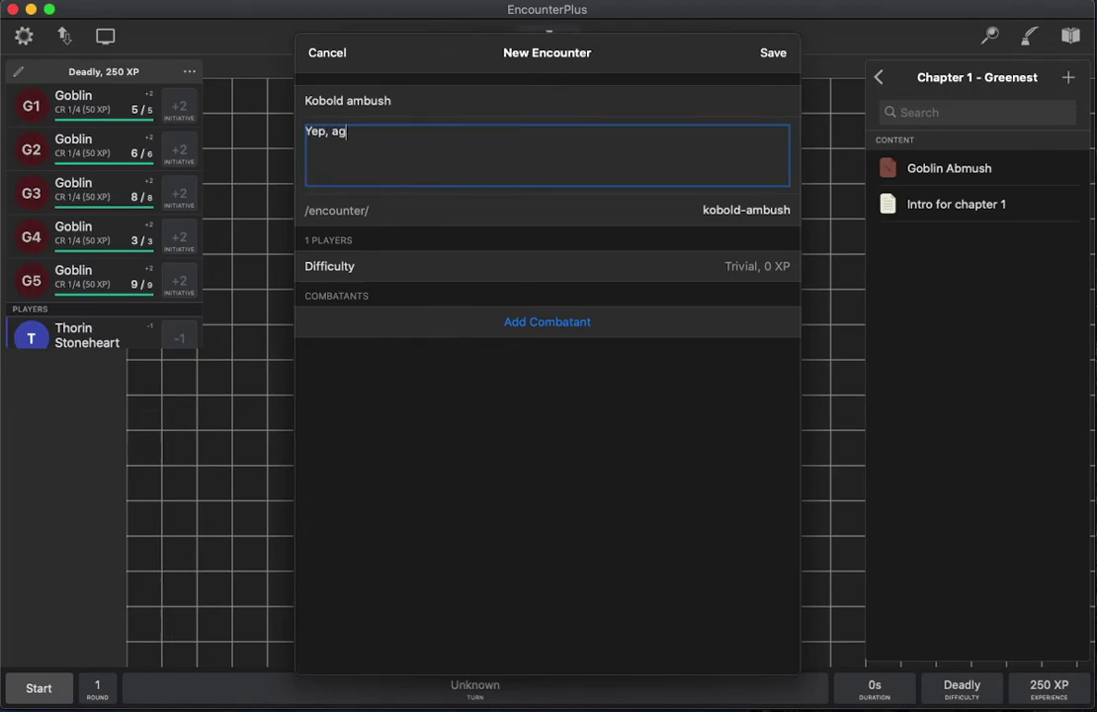
pyautogui.write('ain')
# - Add five Kobolds as combatants and save the Kobold ambush encounter
pyautogui.click(527, 327)
pyautogui.click(399, 90)
pyautogui.write('kobold')
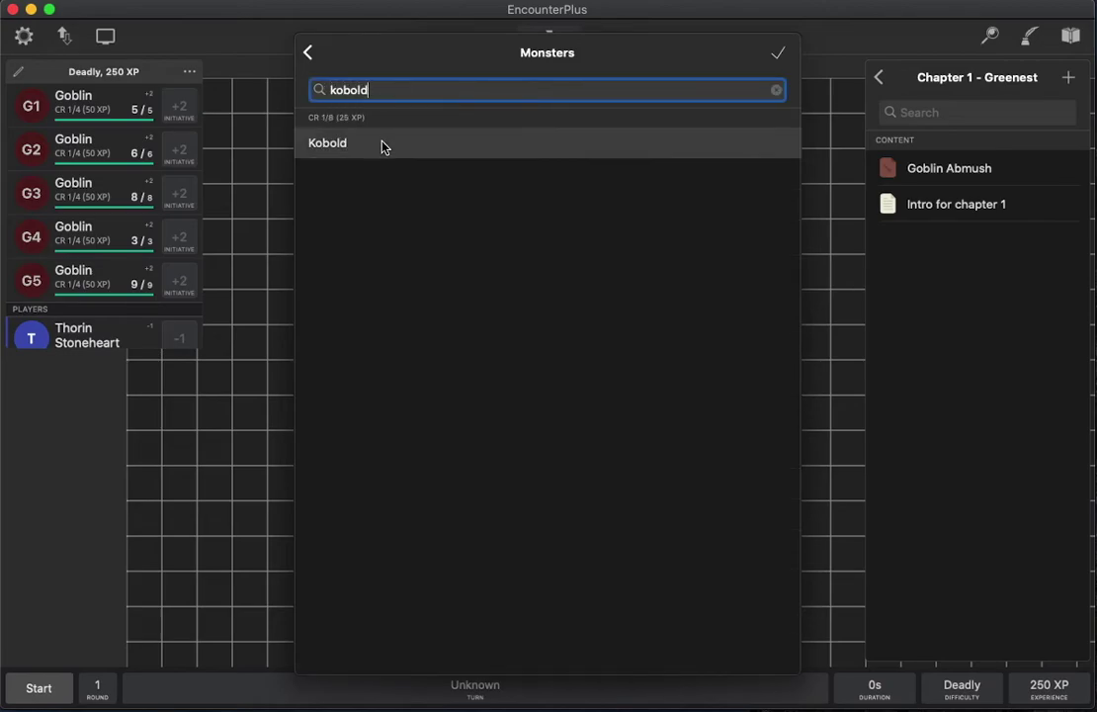
pyautogui.click(380, 145)
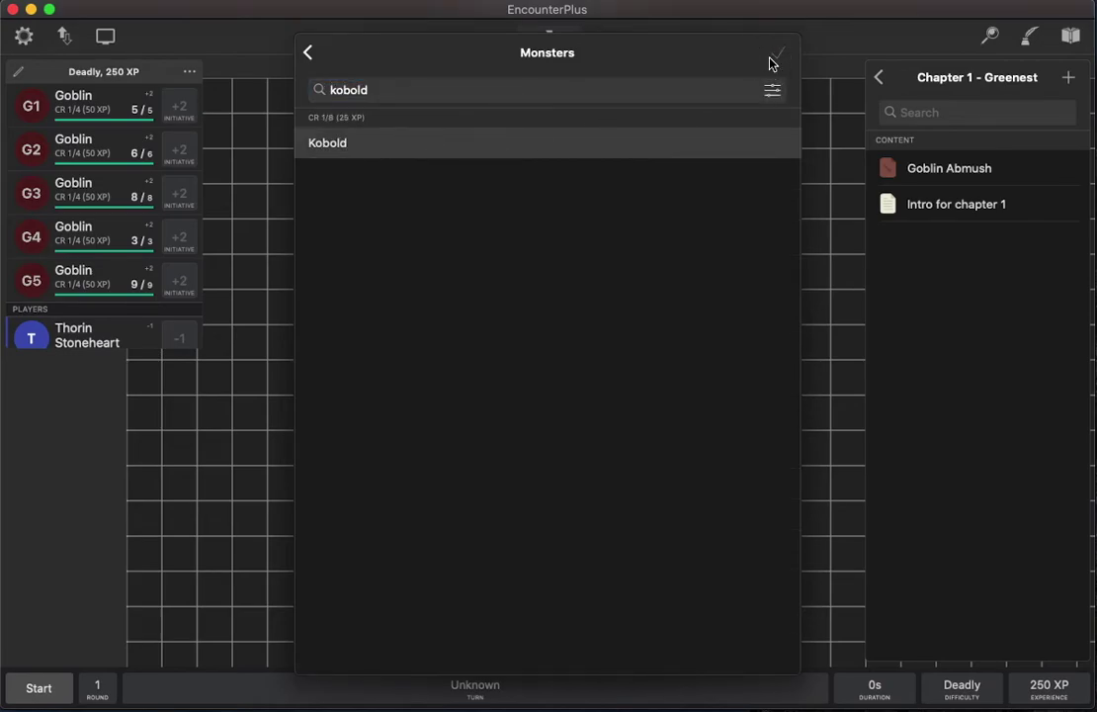
pyautogui.click(308, 53)
pyautogui.click(769, 55)
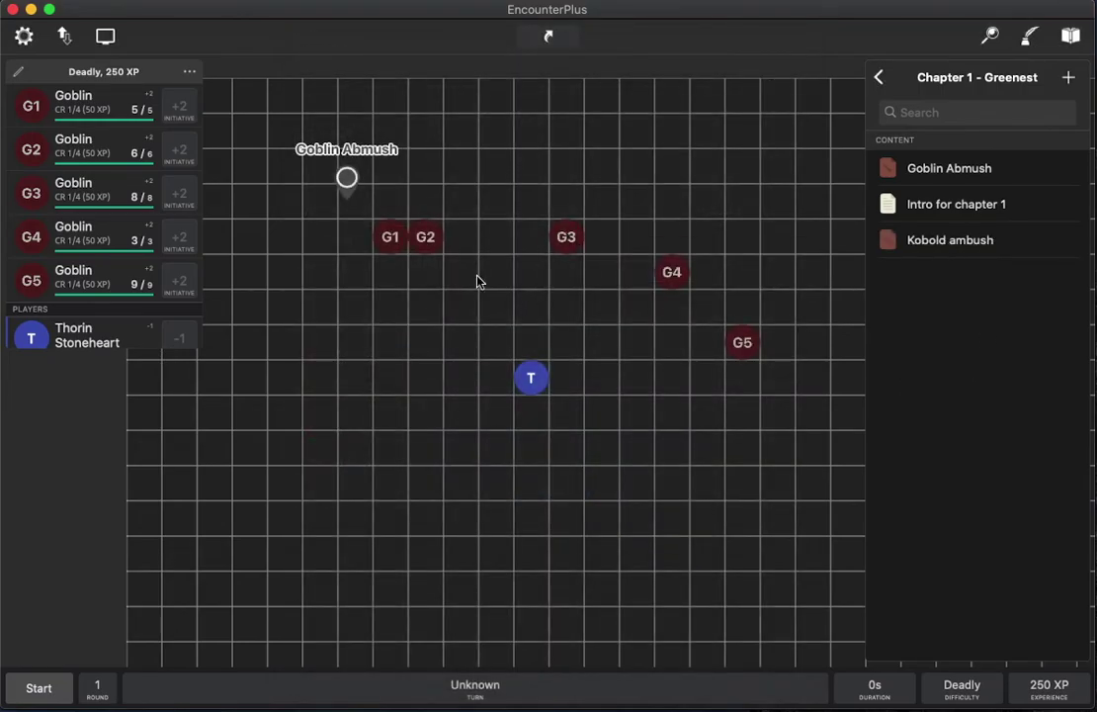
# - Load Kobold ambush onto the map and spread its stacked Kobold tokens apart
pyautogui.click(893, 243)
pyautogui.click(1029, 76)
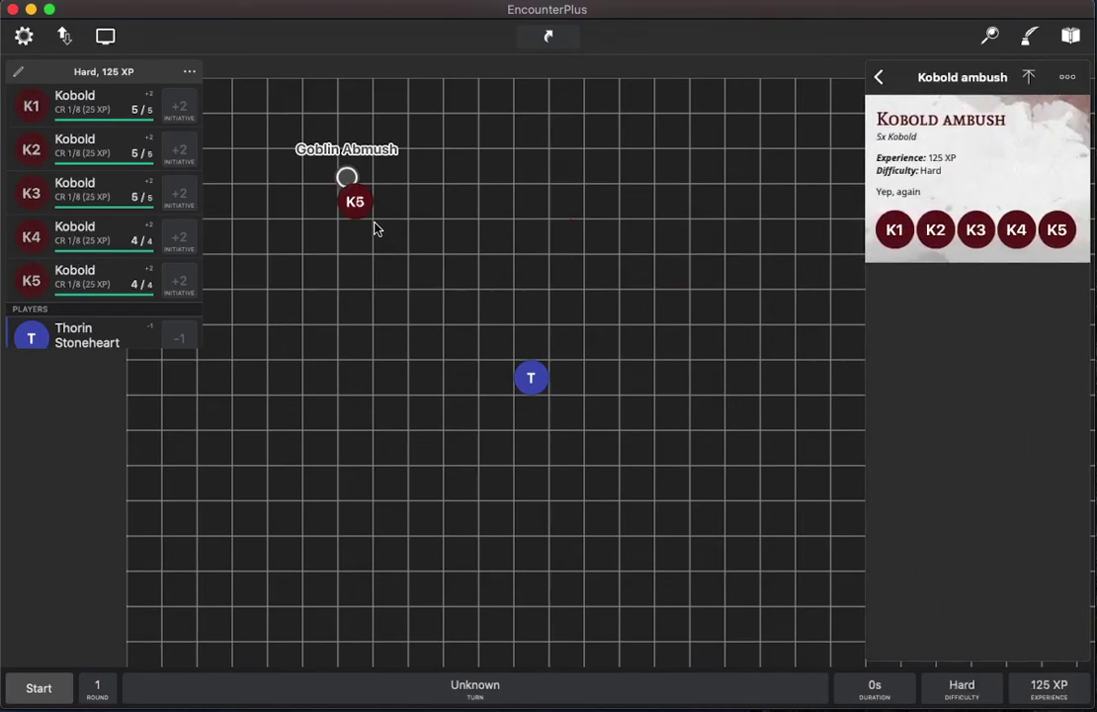
pyautogui.moveTo(358, 205); pyautogui.dragTo(292, 243)
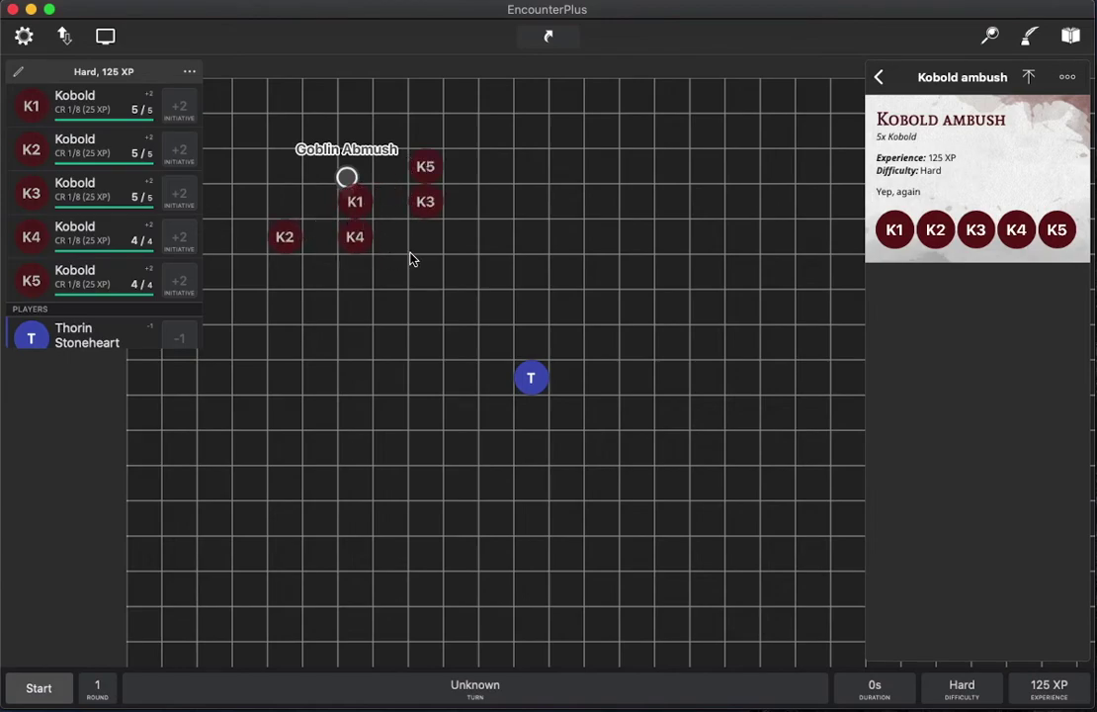
# - Reload Goblin Abmush from its map marker, swapping the Kobolds for five Goblins
pyautogui.click(879, 77)
pyautogui.rightClick(349, 175)
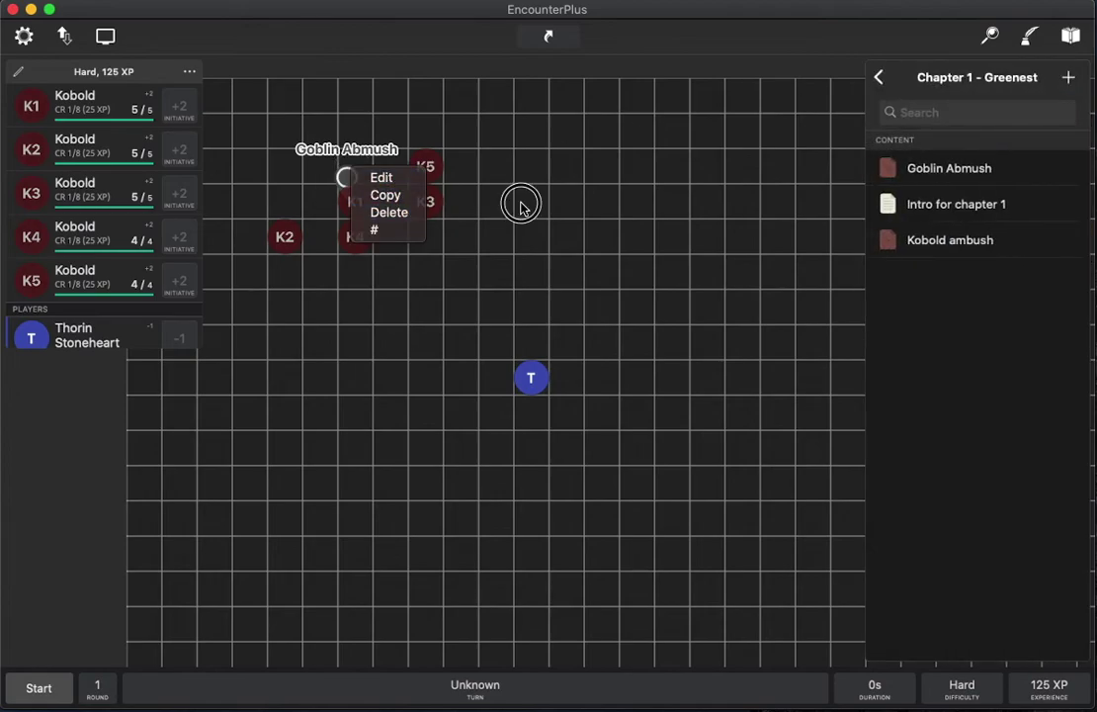
pyautogui.click(438, 162)
pyautogui.click(346, 177)
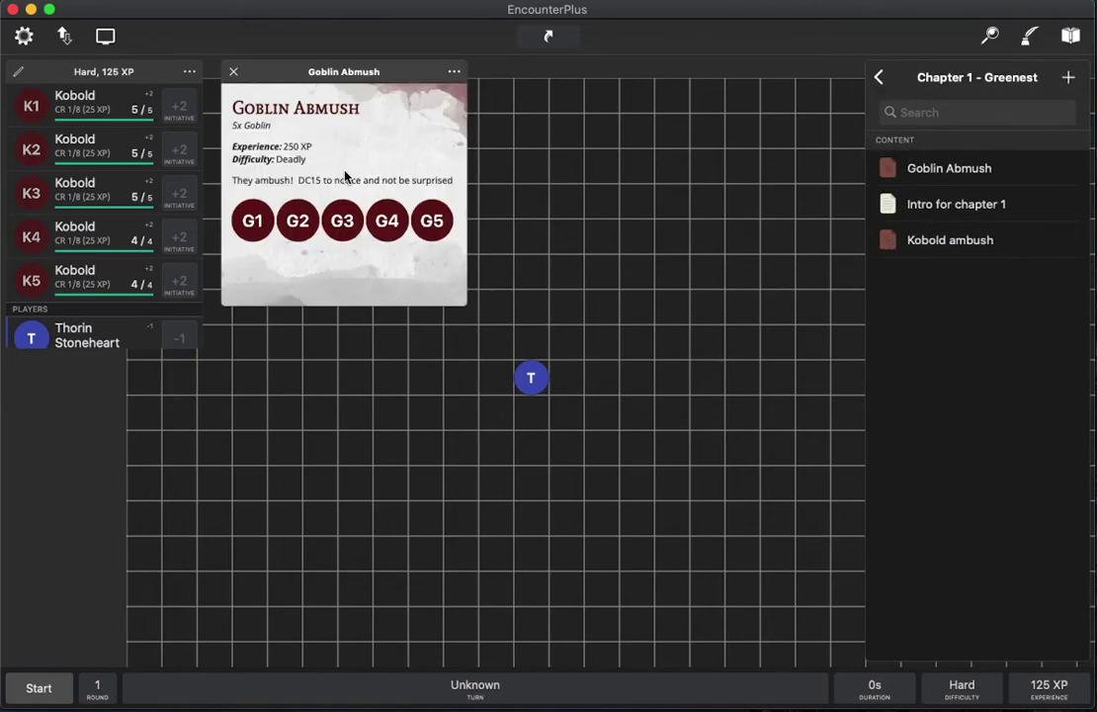
pyautogui.click(454, 79)
pyautogui.click(434, 120)
pyautogui.click(235, 73)
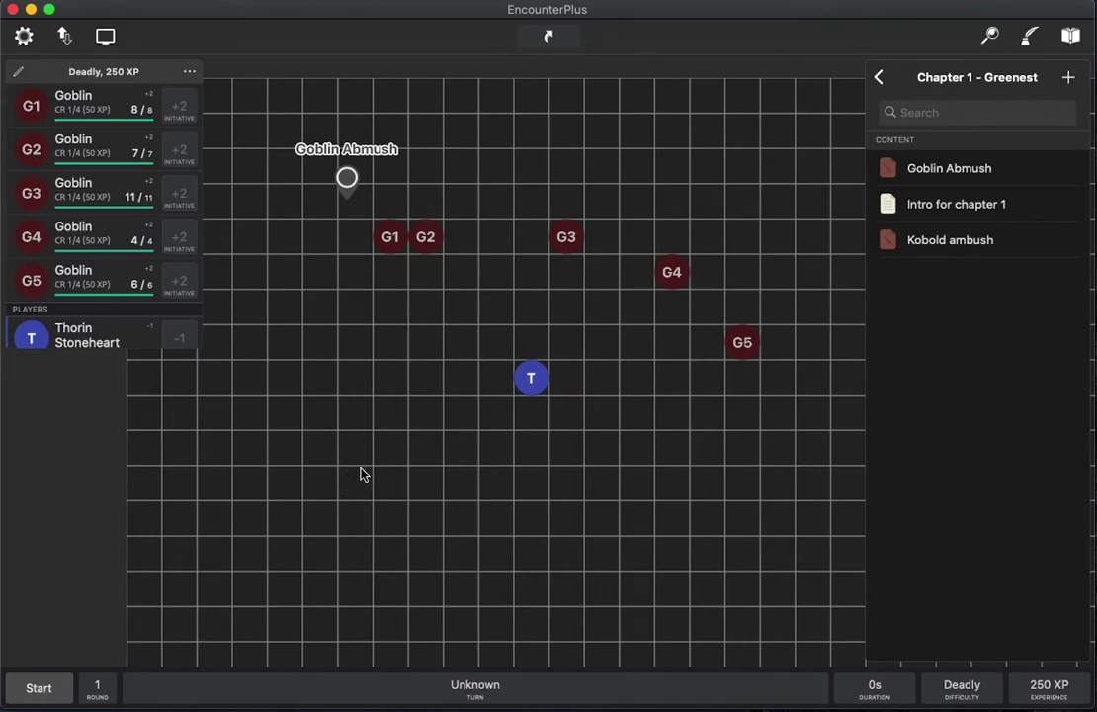
# - Start combat with goblin initiative rolled, then insert the Kobold ambush kobolds
pyautogui.click(36, 692)
pyautogui.click(583, 112)
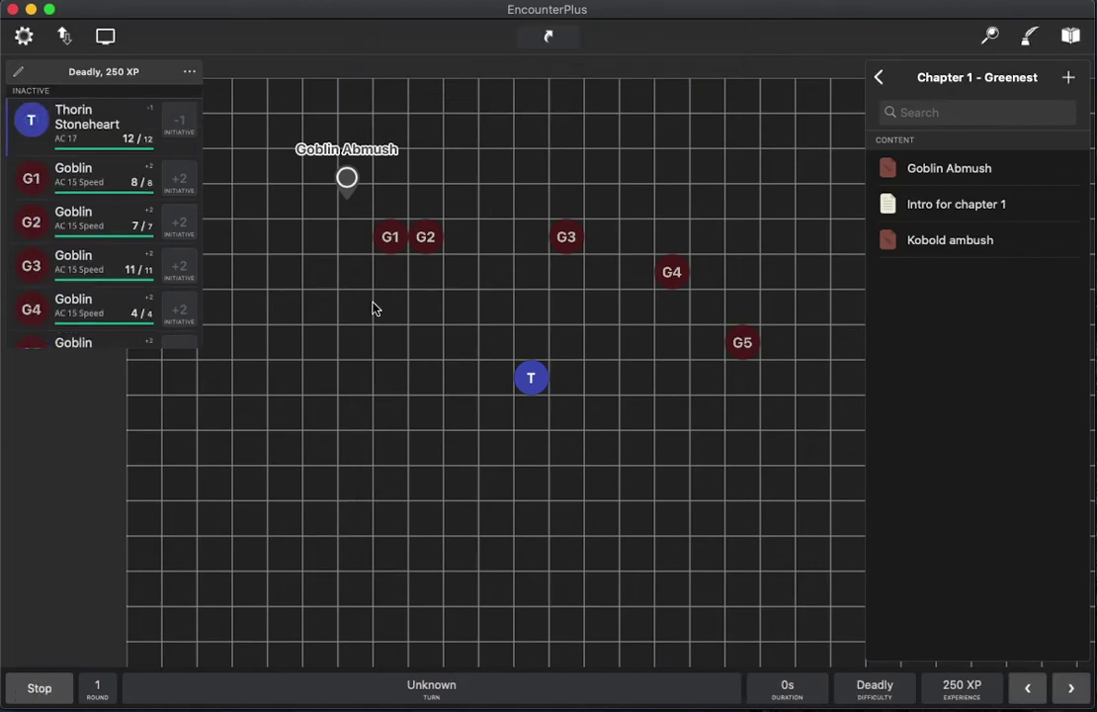
pyautogui.click(1011, 240)
pyautogui.click(1028, 77)
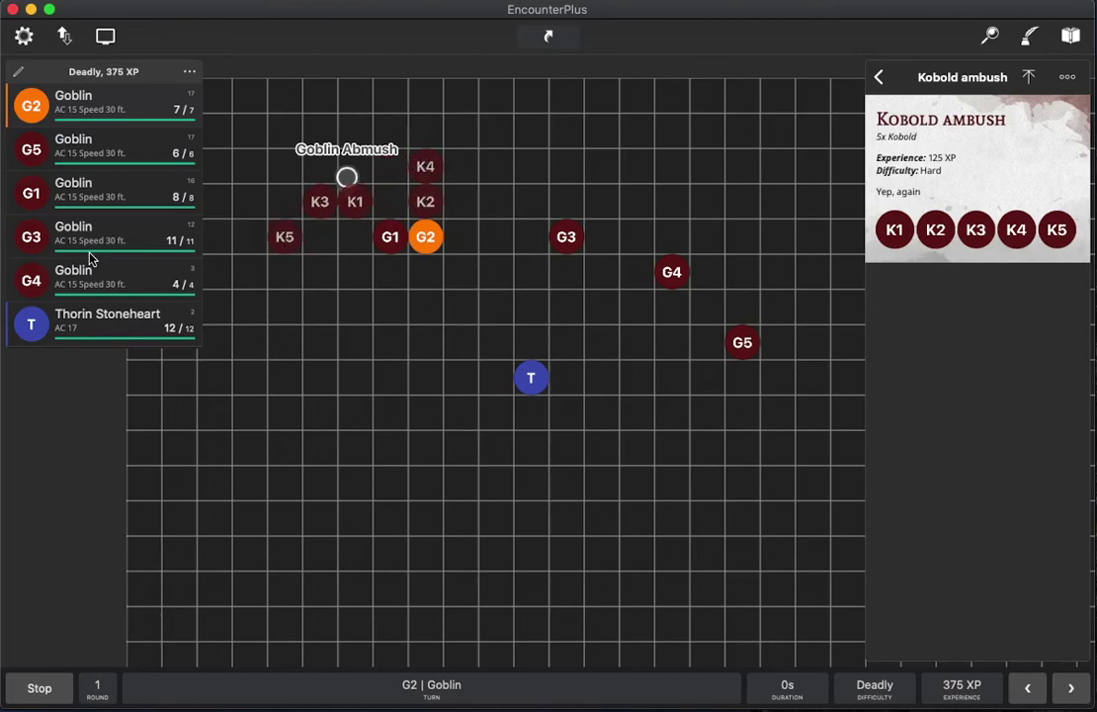
# - Enlarge the combatant list and restart combat, rolling initiative for the new Kobolds
pyautogui.scroll(-5, 84, 237)
pyautogui.moveTo(200, 351); pyautogui.dragTo(240, 622)
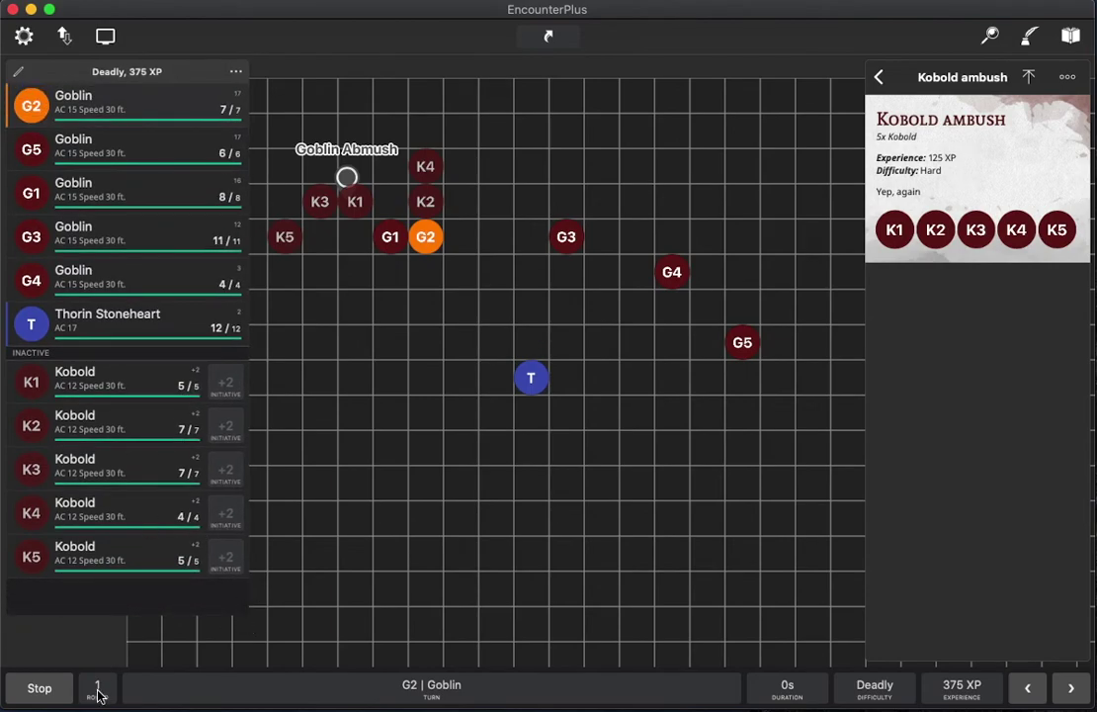
pyautogui.click(37, 688)
pyautogui.click(37, 688)
pyautogui.click(566, 116)
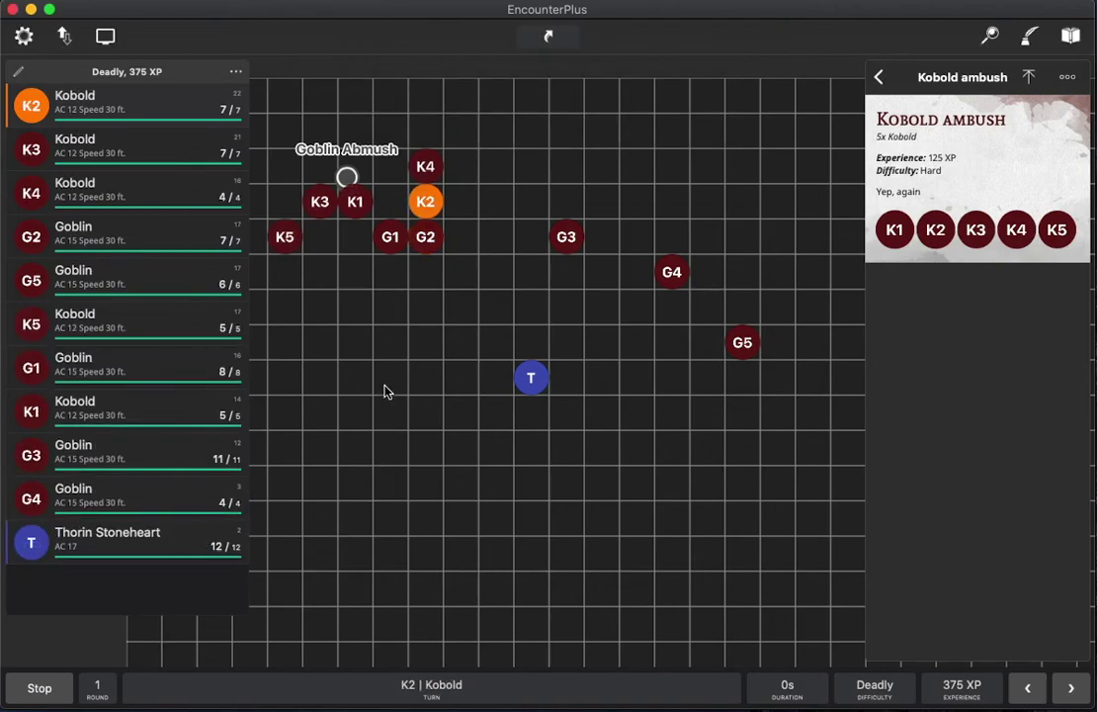
pyautogui.click(321, 331)
pyautogui.click(315, 404)
# - Save the combined goblin and kobold combat as encounter 'double ambush' in Chapter 1 - Greenest
pyautogui.click(235, 72)
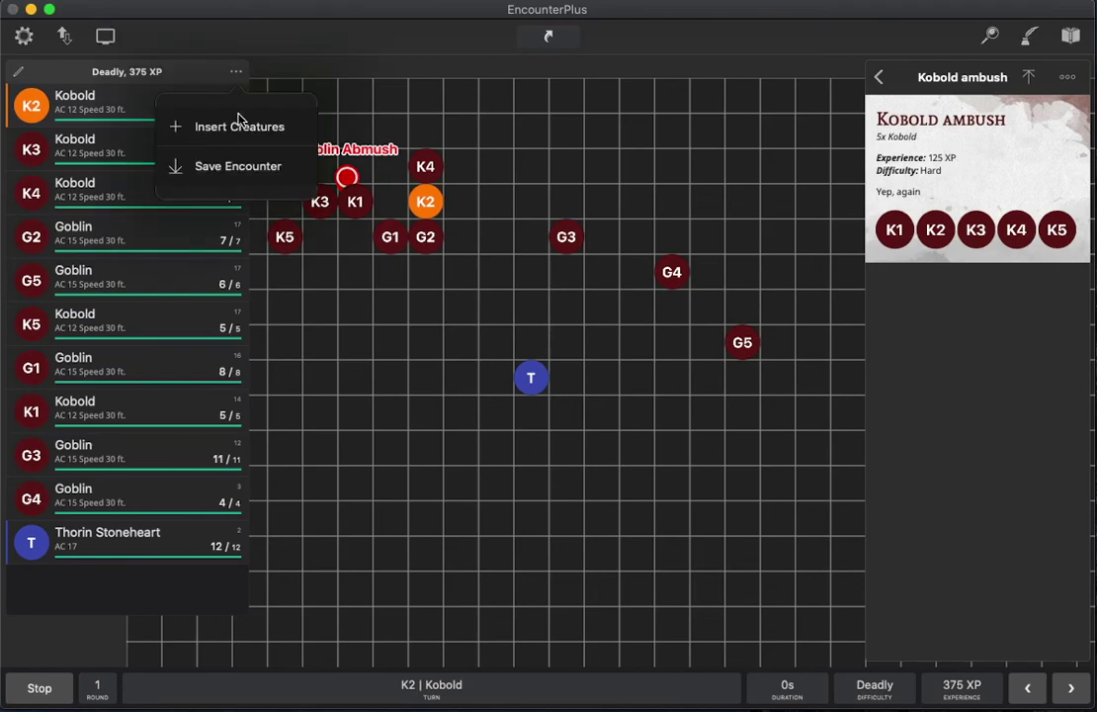
pyautogui.click(228, 166)
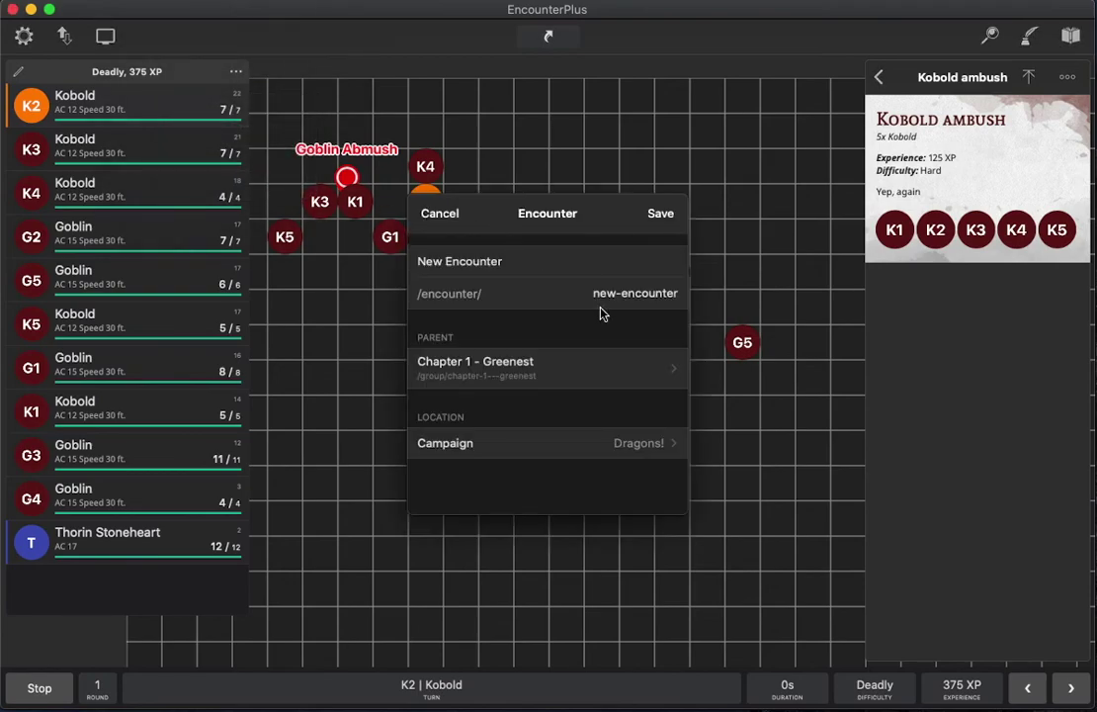
pyautogui.moveTo(504, 261); pyautogui.dragTo(377, 256)
pyautogui.write('double ambush')
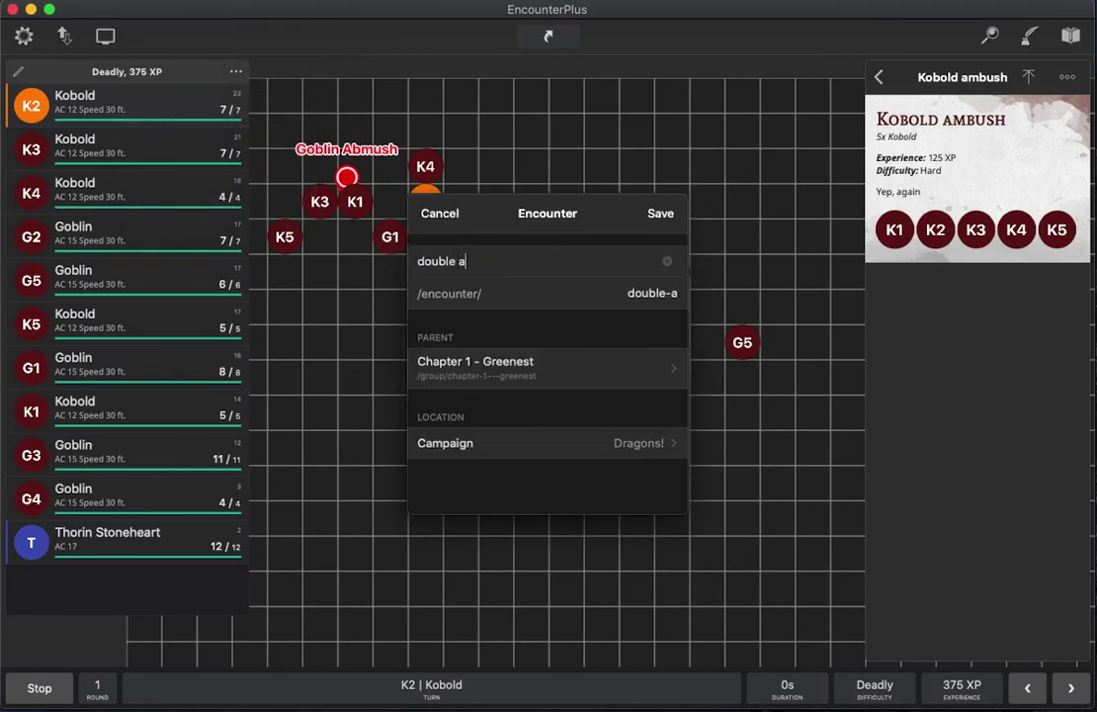
pyautogui.click(660, 216)
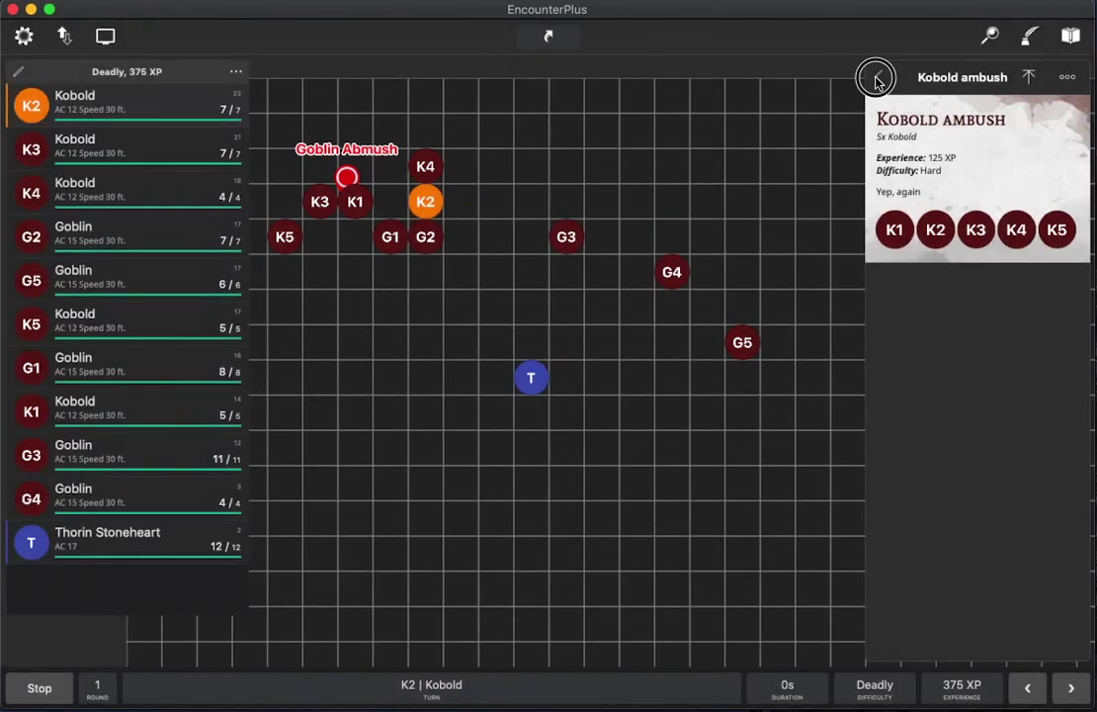
pyautogui.click(875, 79)
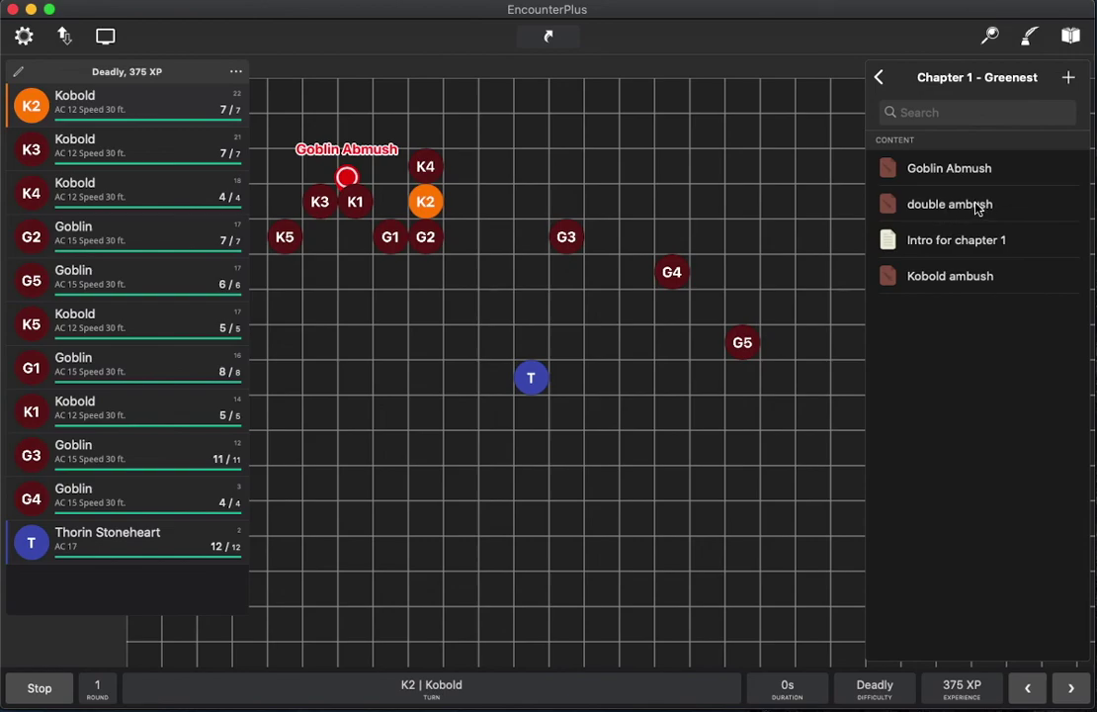
# - Hide the combatant initiative list, leaving the map and Chapter 1 contents visible
pyautogui.click(65, 36)
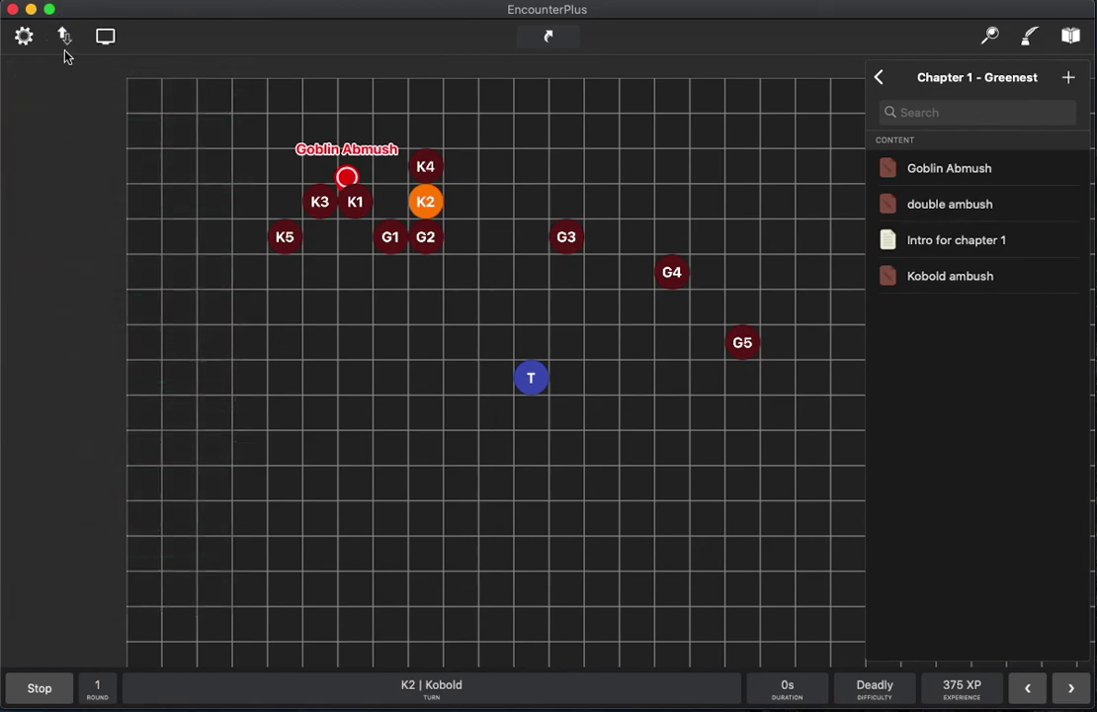